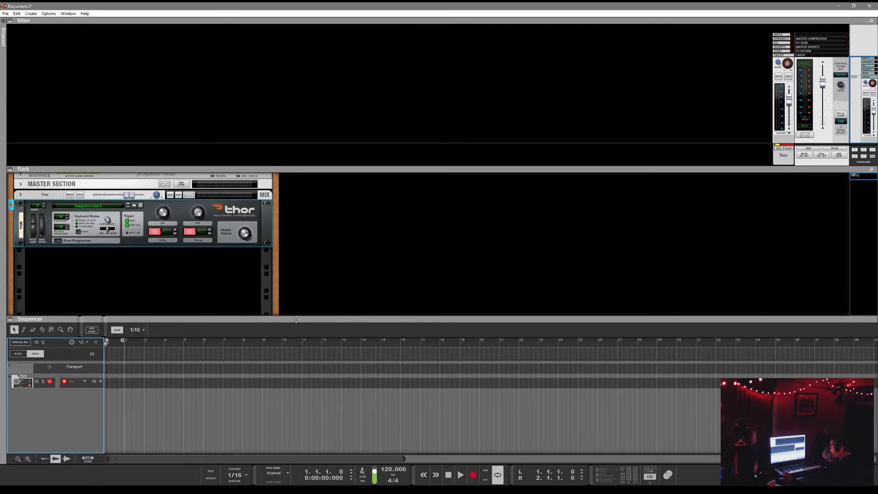
- Maximize the sequencer area and turn on manual record mode
{"action": "double_click", "coordinate": [166, 321]}
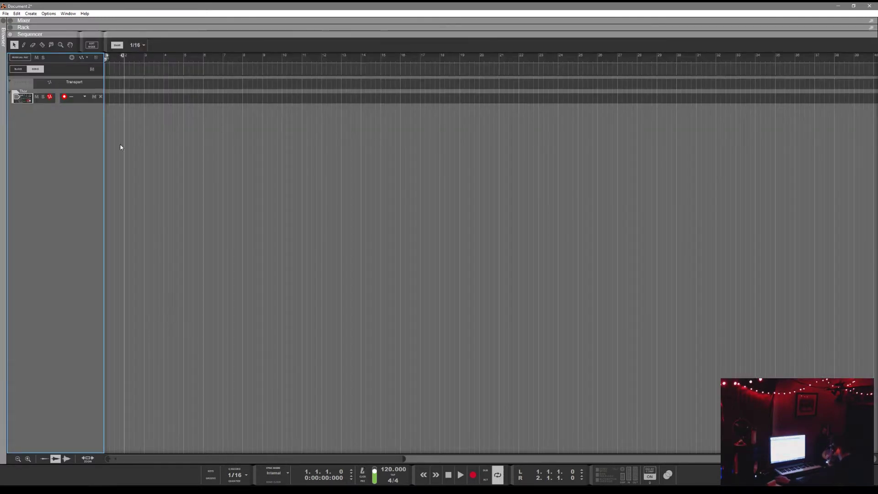
{"action": "left_click", "coordinate": [25, 102]}
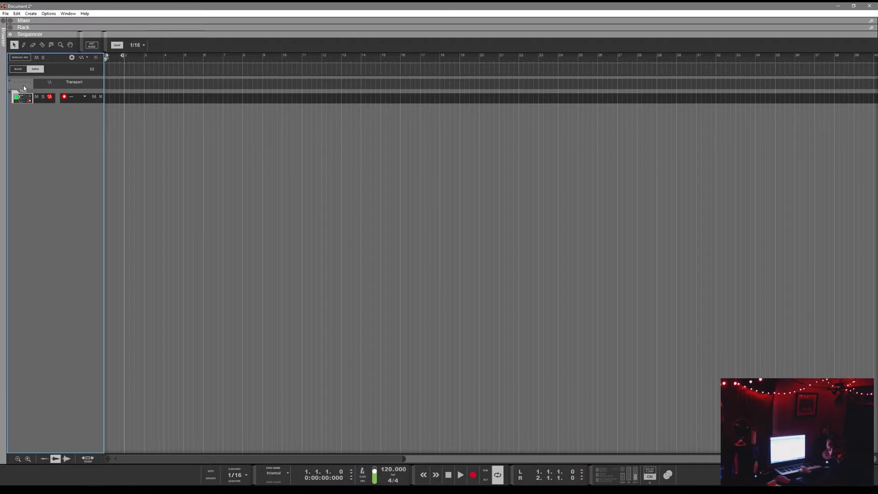
{"action": "scroll", "coordinate": [226, 256], "scroll_direction": "up", "scroll_amount": 5}
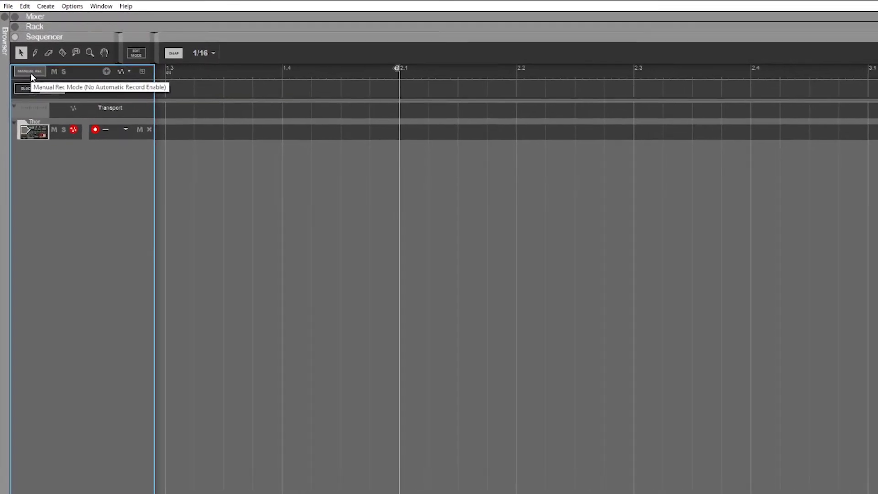
{"action": "left_click", "coordinate": [35, 75]}
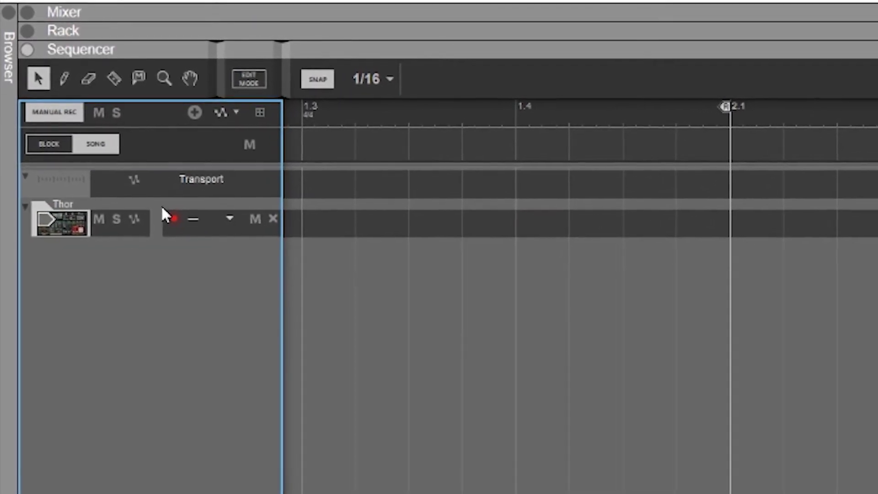
- Arm the Thor note lane and parameter automation for recording, and toggle manual record mode off and on again
{"action": "left_click", "coordinate": [174, 218]}
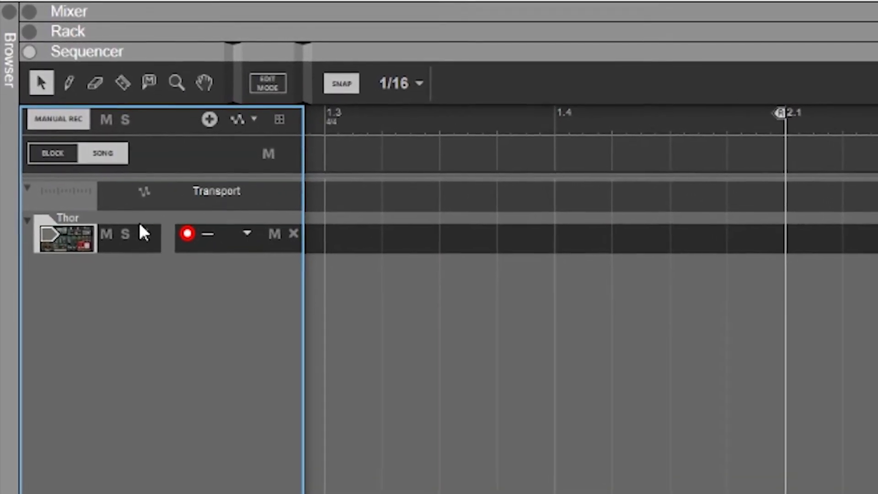
{"action": "left_click", "coordinate": [145, 234]}
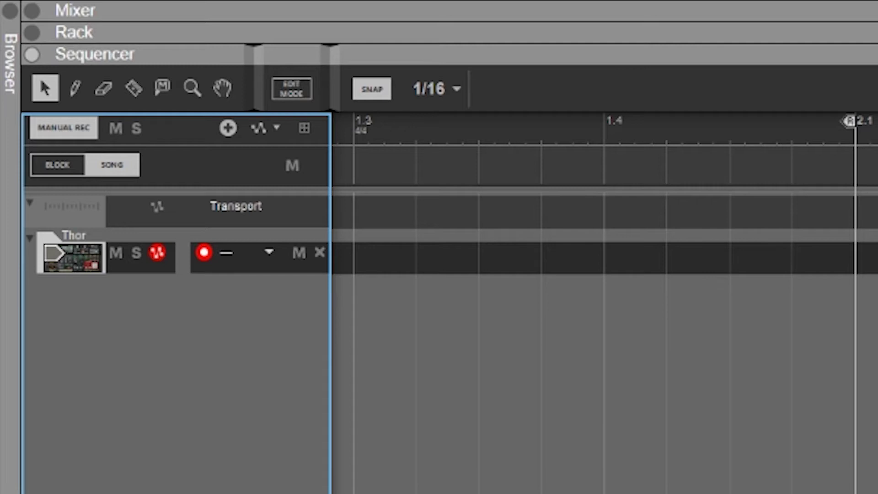
{"action": "left_click", "coordinate": [70, 127]}
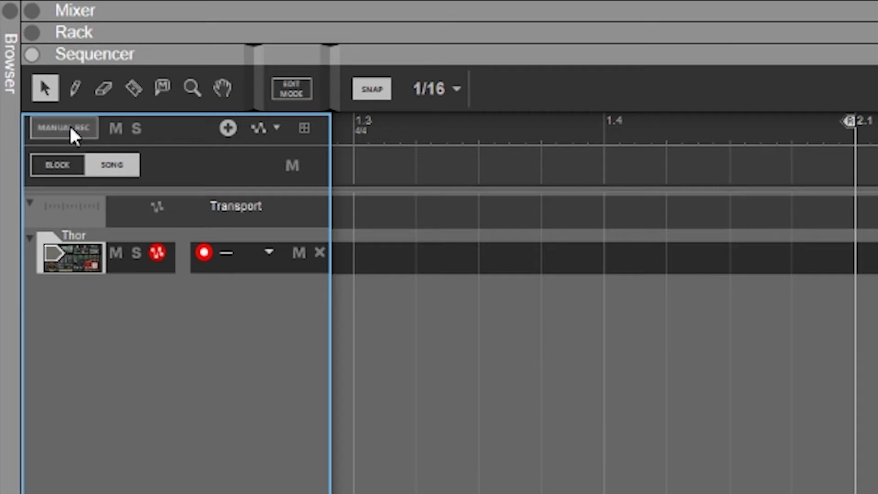
{"action": "left_click", "coordinate": [70, 127]}
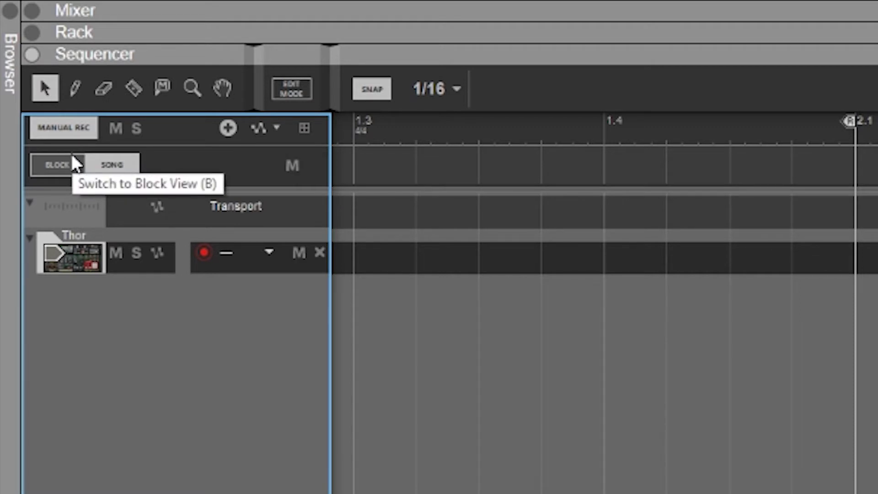
- Switch the sequencer to Block view and return it to Song view
{"action": "left_click", "coordinate": [73, 163]}
{"action": "left_click", "coordinate": [104, 166]}
{"action": "left_click", "coordinate": [61, 163]}
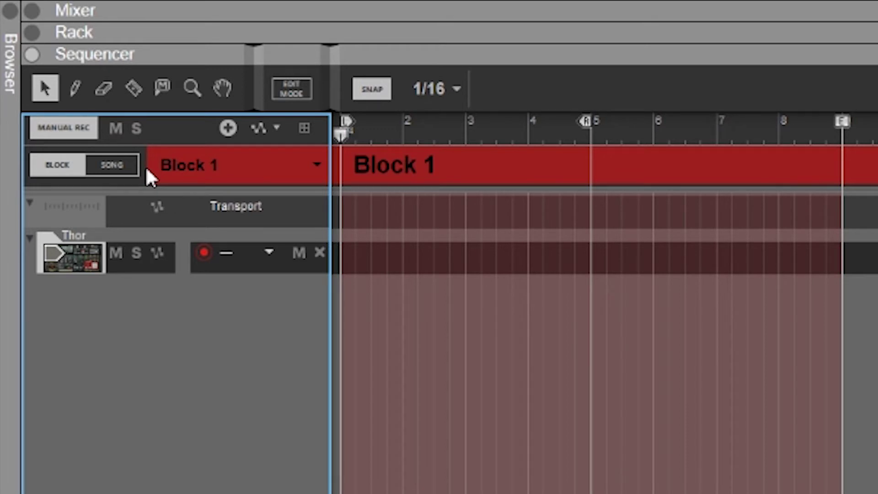
{"action": "left_click", "coordinate": [133, 163]}
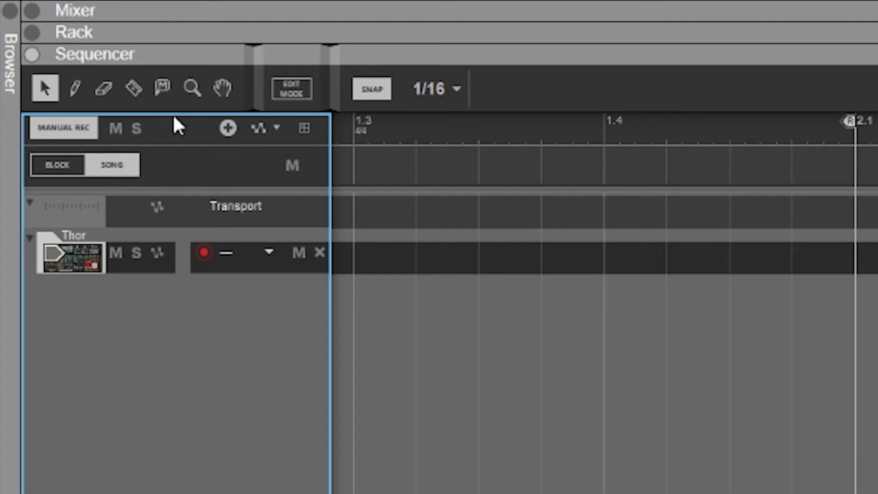
- Add four extra note lanes to the Thor track
{"action": "left_click", "coordinate": [231, 127]}
{"action": "left_click", "coordinate": [230, 126]}
{"action": "left_click", "coordinate": [231, 126]}
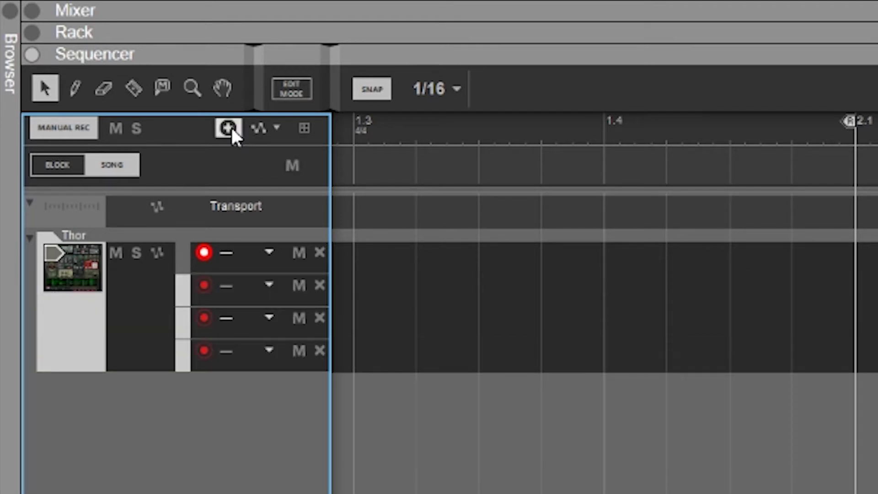
{"action": "left_click", "coordinate": [231, 126]}
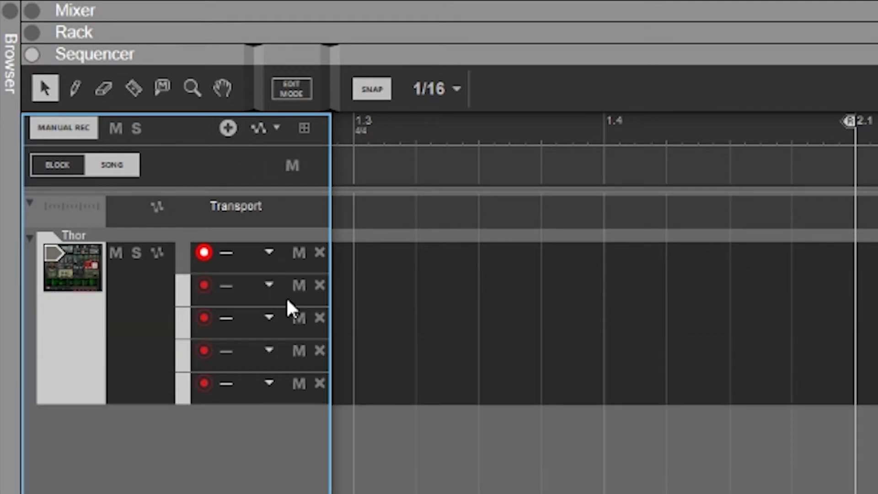
- Delete all five note lanes from the Thor track
{"action": "left_click", "coordinate": [317, 381]}
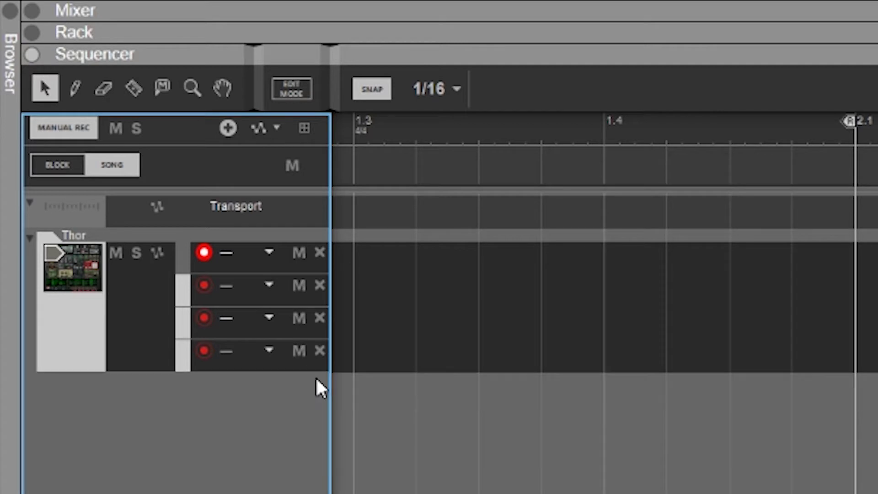
{"action": "left_click", "coordinate": [320, 351]}
{"action": "left_click", "coordinate": [321, 317]}
{"action": "left_click", "coordinate": [320, 284]}
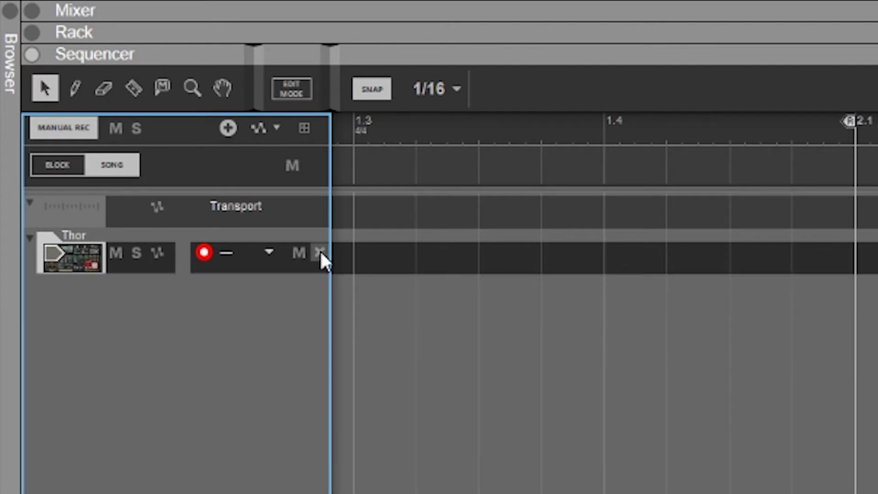
{"action": "left_click", "coordinate": [321, 252]}
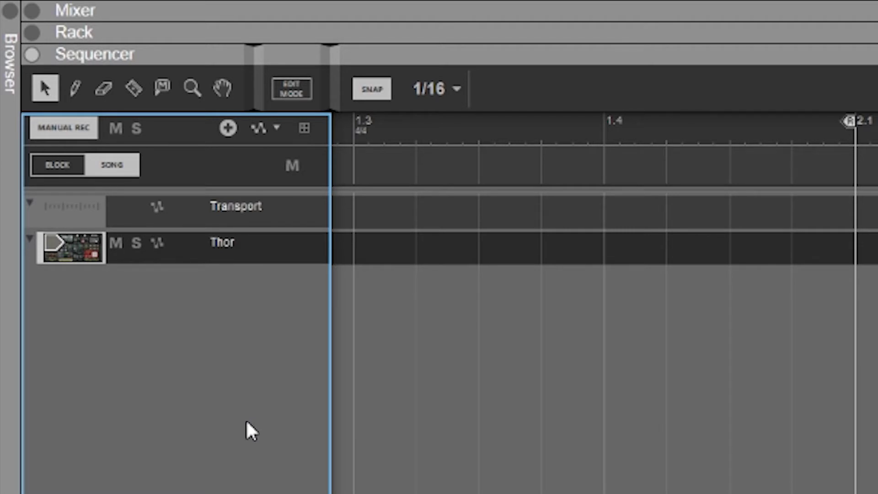
- Add four note lanes to the empty Thor track
{"action": "left_click", "coordinate": [235, 127]}
{"action": "left_click", "coordinate": [234, 128]}
{"action": "left_click", "coordinate": [235, 128]}
{"action": "left_click", "coordinate": [235, 128]}
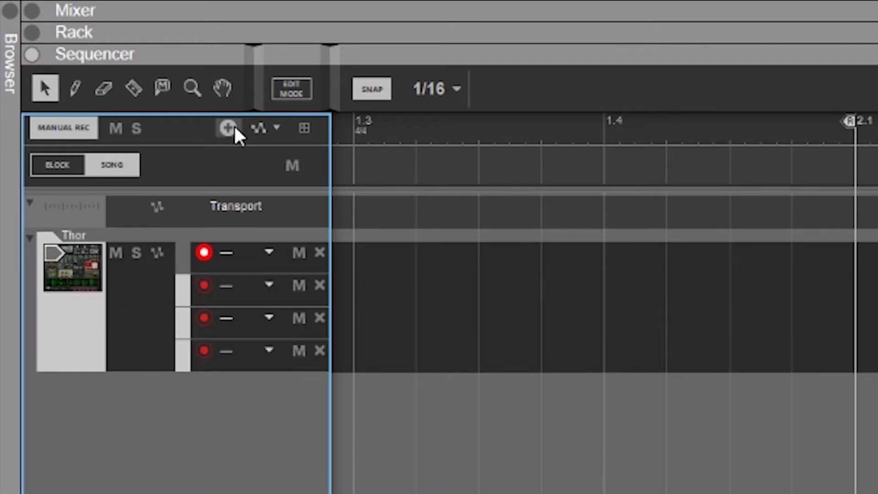
- Delete the lower three note lanes of the Thor track, keeping the first one
{"action": "left_click", "coordinate": [319, 351]}
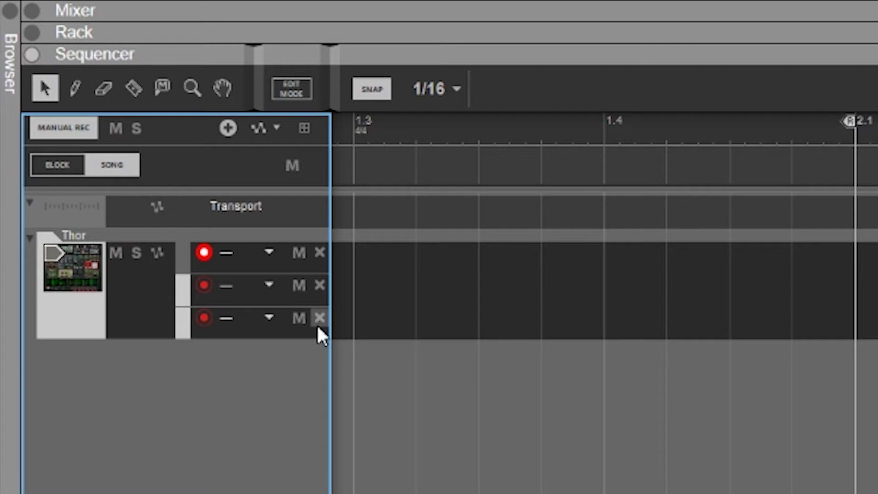
{"action": "left_click", "coordinate": [319, 318]}
{"action": "left_click", "coordinate": [319, 285]}
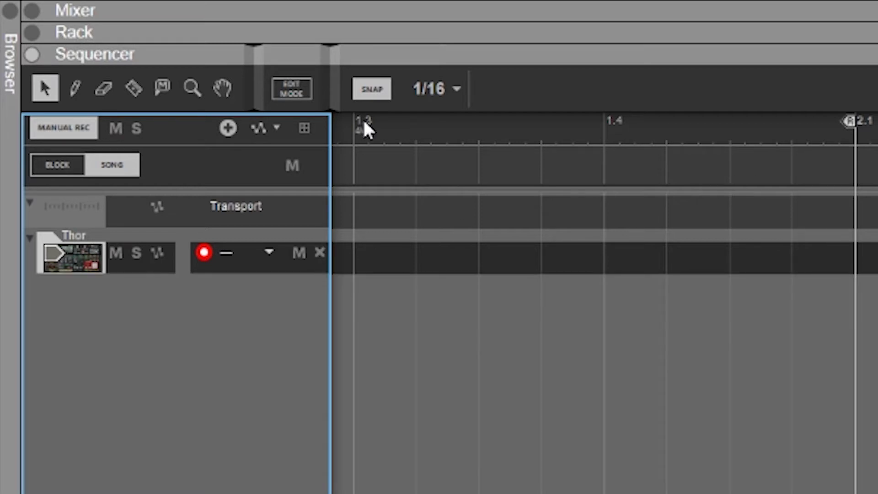
- Add seven more note lanes to the Thor track
{"action": "left_click", "coordinate": [231, 128]}
{"action": "left_click", "coordinate": [231, 128]}
{"action": "left_click", "coordinate": [231, 128]}
{"action": "left_click", "coordinate": [231, 127]}
{"action": "left_click", "coordinate": [231, 128]}
{"action": "left_click", "coordinate": [231, 127]}
{"action": "left_click", "coordinate": [231, 128]}
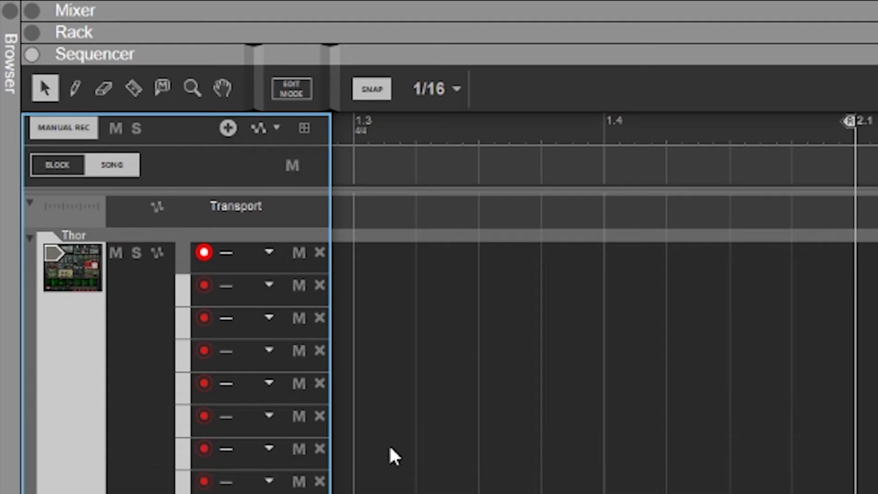
- Delete every one of the eight note lanes from the Thor track
{"action": "left_click", "coordinate": [320, 251]}
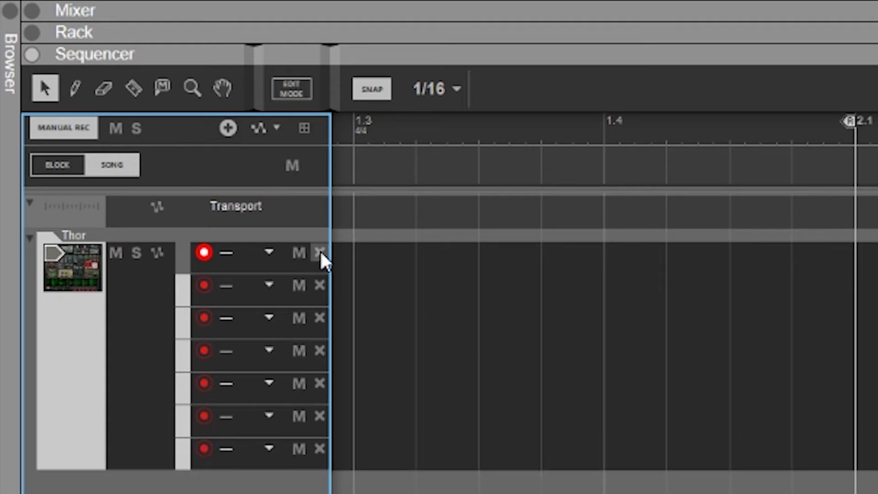
{"action": "left_click", "coordinate": [319, 251]}
{"action": "left_click", "coordinate": [320, 251]}
{"action": "left_click", "coordinate": [320, 251]}
{"action": "left_click", "coordinate": [320, 251]}
{"action": "left_click", "coordinate": [320, 251]}
{"action": "left_click", "coordinate": [320, 251]}
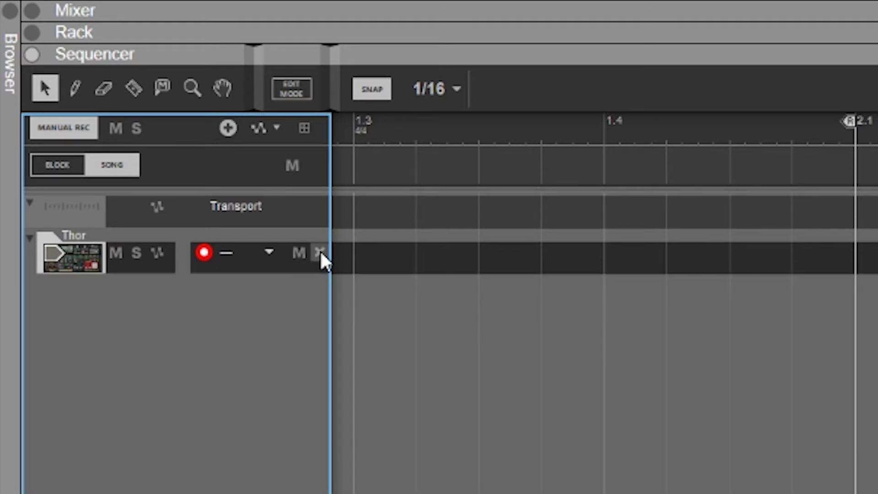
{"action": "left_click", "coordinate": [319, 252]}
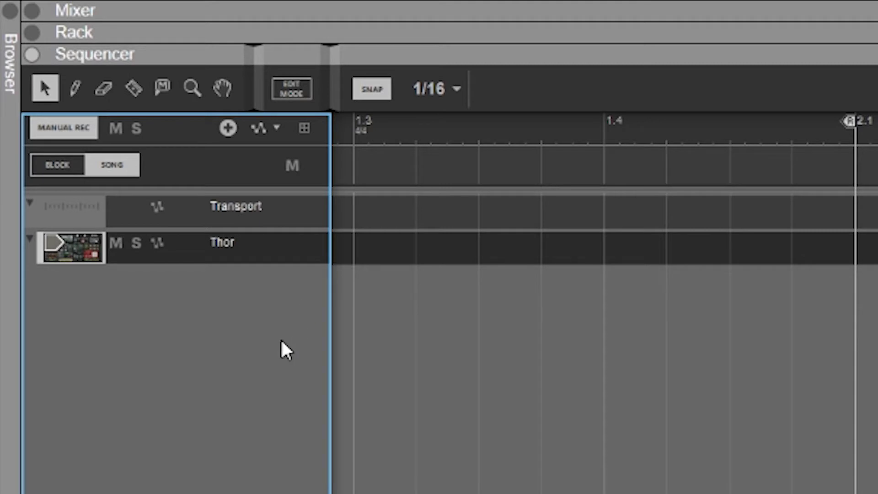
- Add an LFO 1 Key Sync automation lane to the Thor track and delete it
{"action": "left_click", "coordinate": [264, 130]}
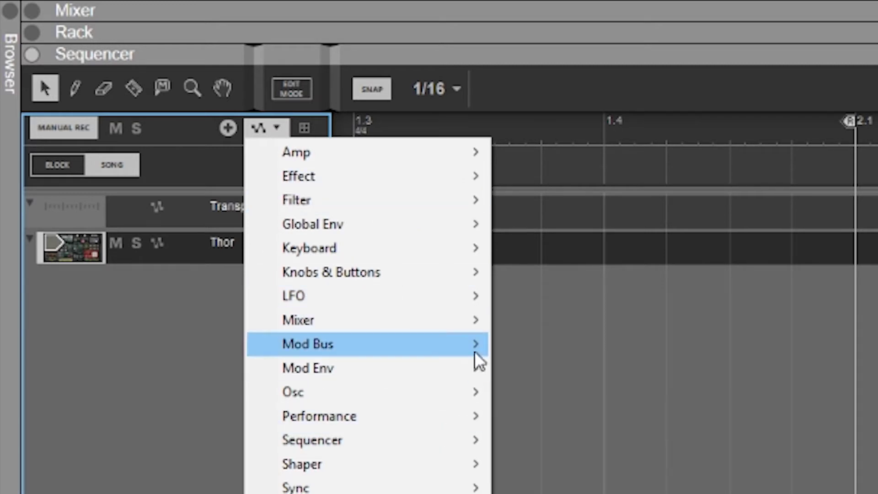
{"action": "mouse_move", "coordinate": [475, 293]}
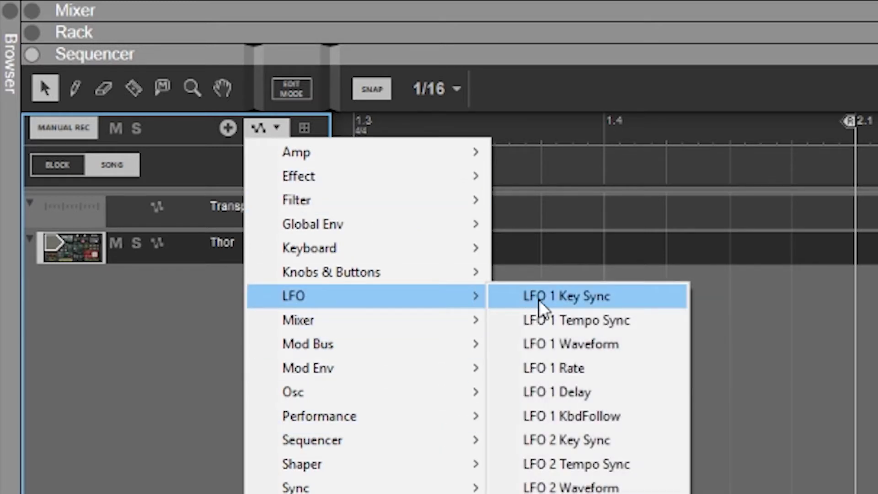
{"action": "left_click", "coordinate": [540, 302]}
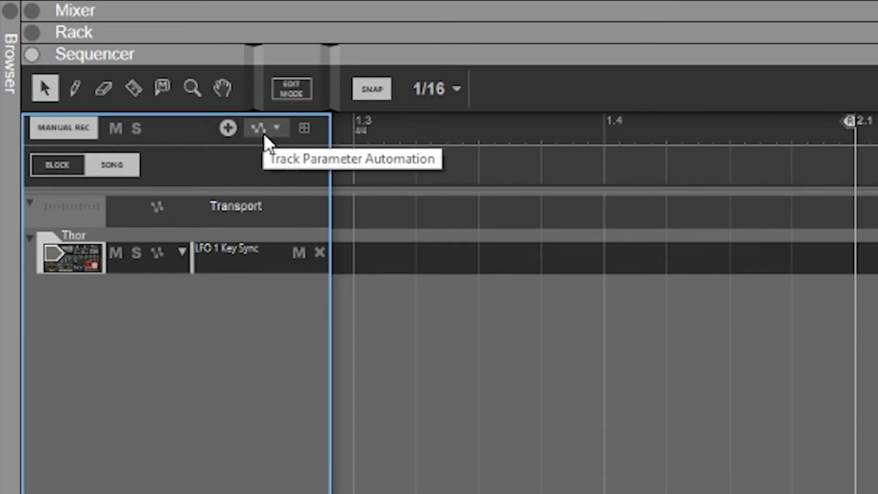
{"action": "left_click", "coordinate": [320, 253]}
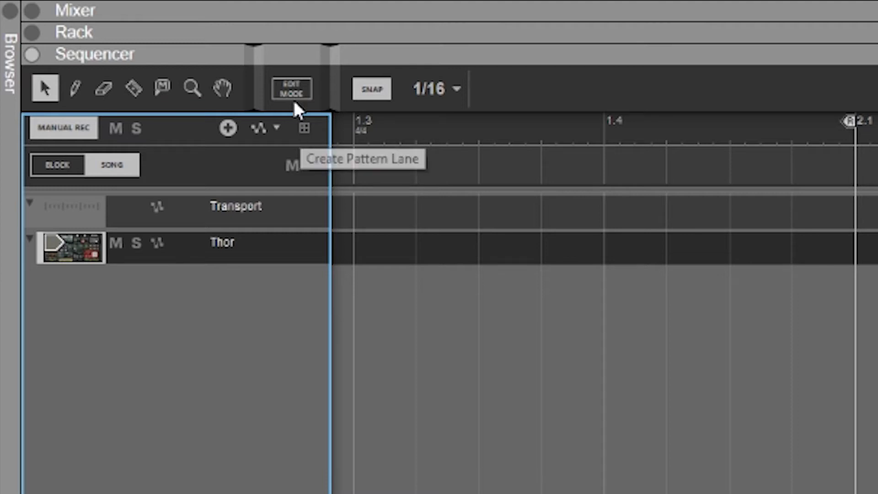
- Restore a note lane on the Thor track by toggling Edit Mode, and create a one-bar clip on it at 1.1.1.0
{"action": "left_click", "coordinate": [294, 86]}
{"action": "left_click", "coordinate": [294, 86]}
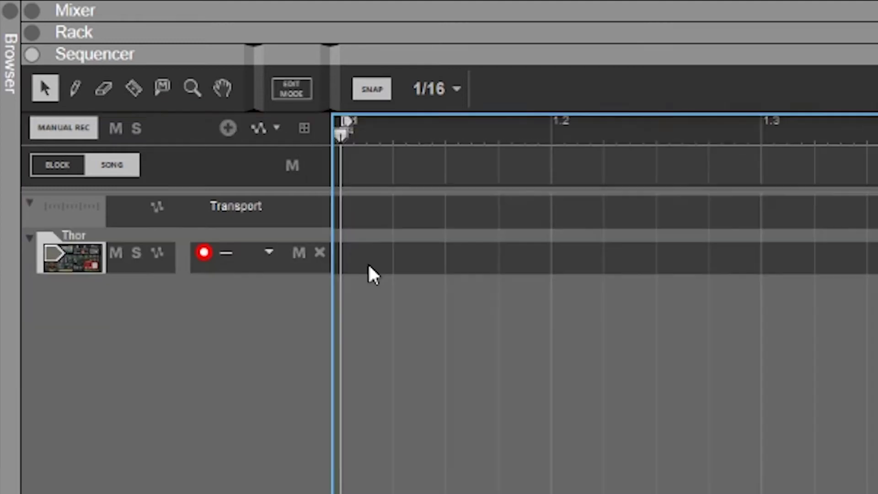
{"action": "left_click", "coordinate": [358, 253]}
{"action": "left_click_drag", "start_coordinate": [373, 246], "coordinate": [877, 284]}
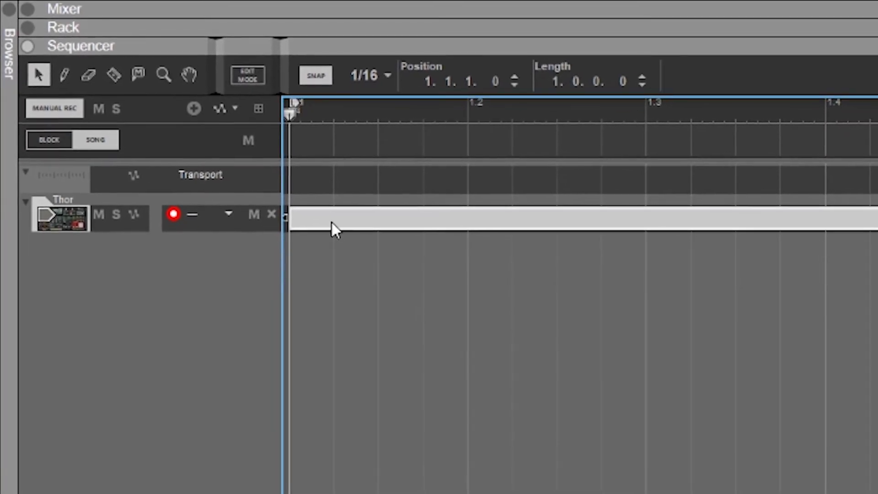
- Open the one-bar Thor clip for editing and split it into nine pieces with the Razor tool
{"action": "double_click", "coordinate": [342, 223]}
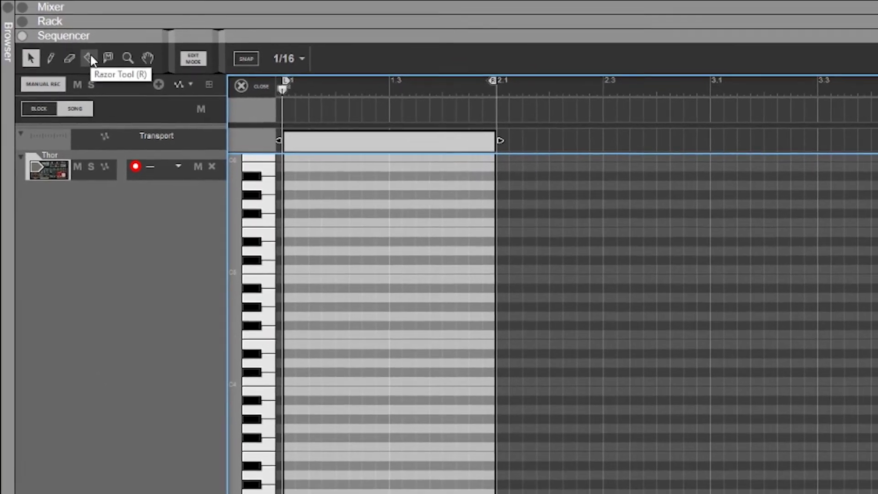
{"action": "left_click", "coordinate": [97, 59]}
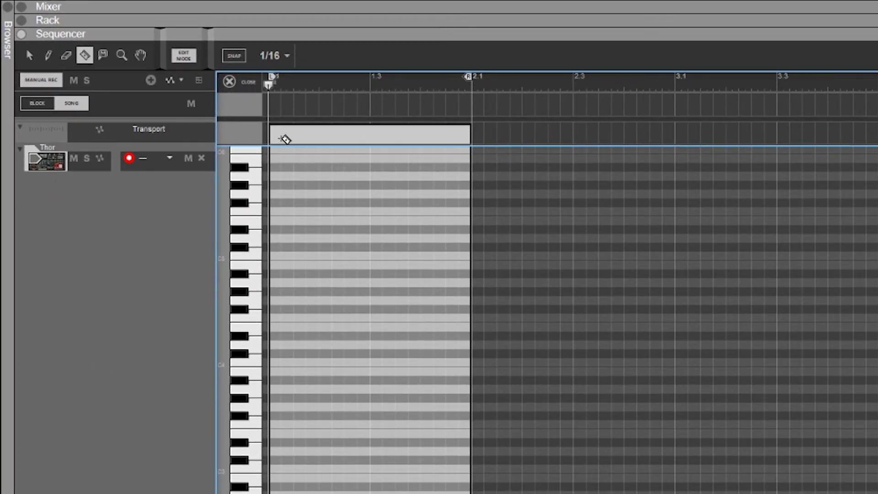
{"action": "left_click", "coordinate": [283, 137]}
{"action": "left_click", "coordinate": [302, 136]}
{"action": "left_click", "coordinate": [320, 137]}
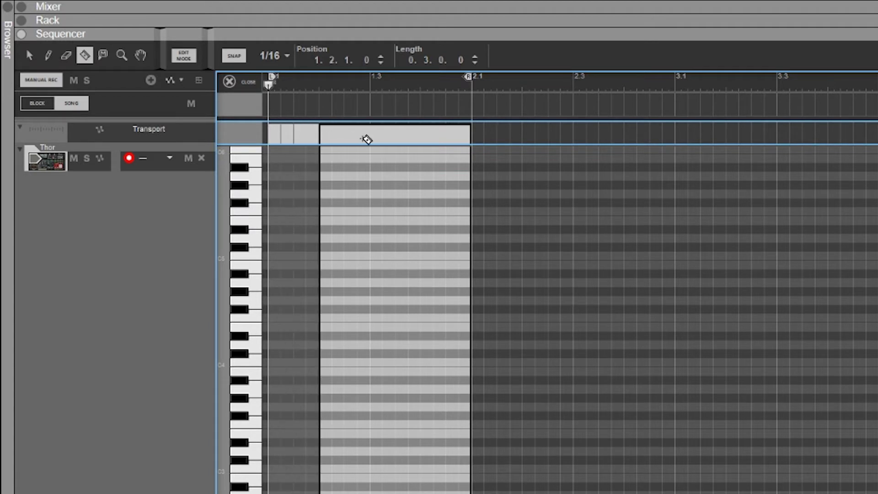
{"action": "left_click", "coordinate": [371, 137]}
{"action": "left_click", "coordinate": [358, 137]}
{"action": "left_click", "coordinate": [420, 138]}
{"action": "left_click", "coordinate": [409, 137]}
{"action": "left_click", "coordinate": [446, 137]}
- Select all the cut pieces, join them back into a single clip and close the clip editor
{"action": "left_click", "coordinate": [30, 55]}
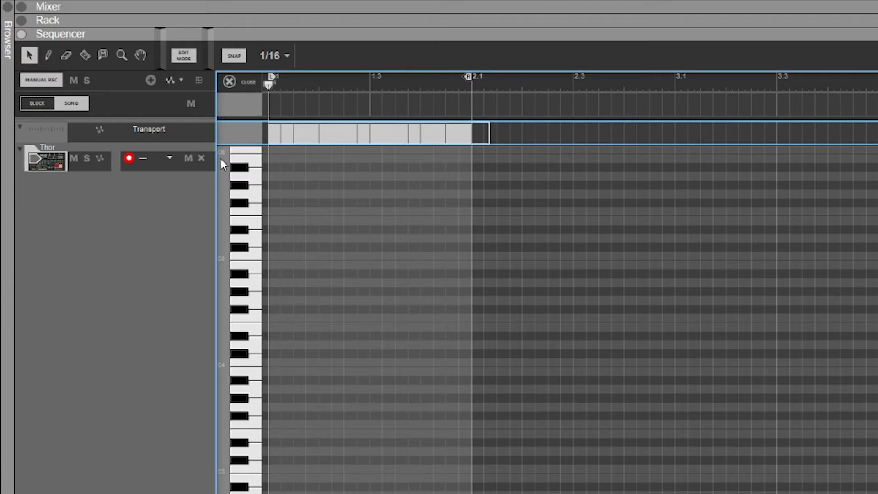
{"action": "key", "text": "ctrl+a"}
{"action": "right_click", "coordinate": [386, 141]}
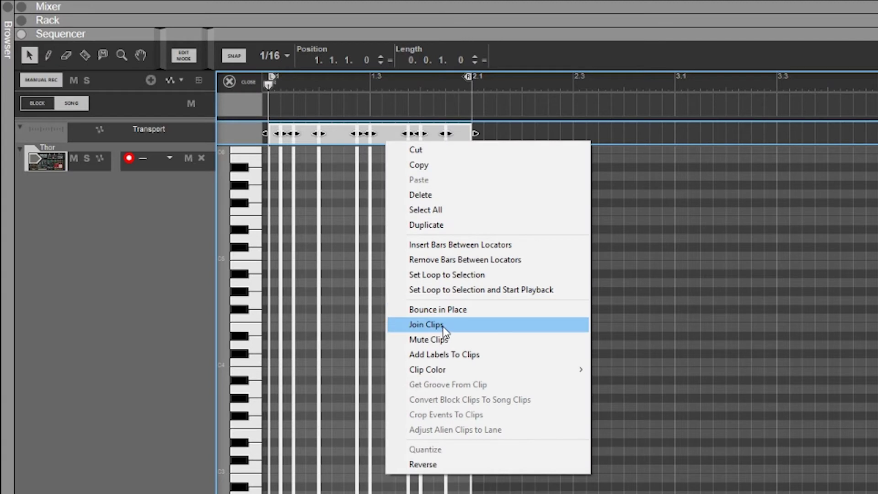
{"action": "left_click", "coordinate": [425, 324]}
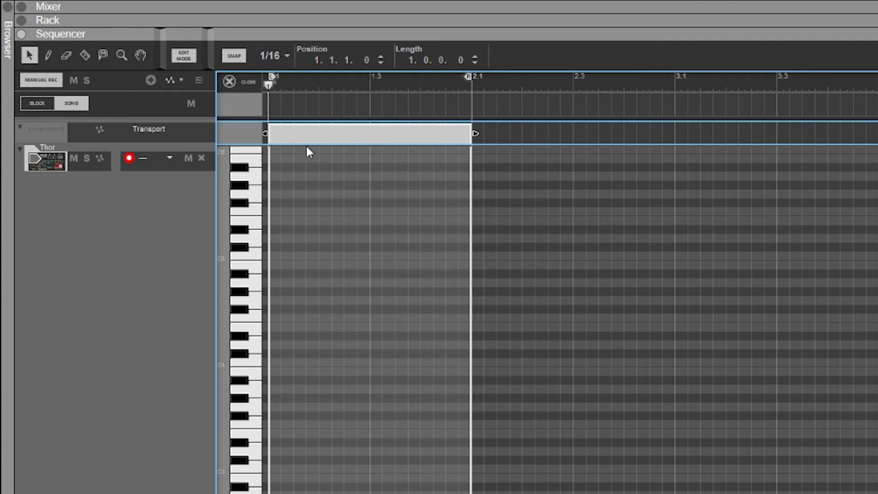
{"action": "left_click", "coordinate": [246, 84]}
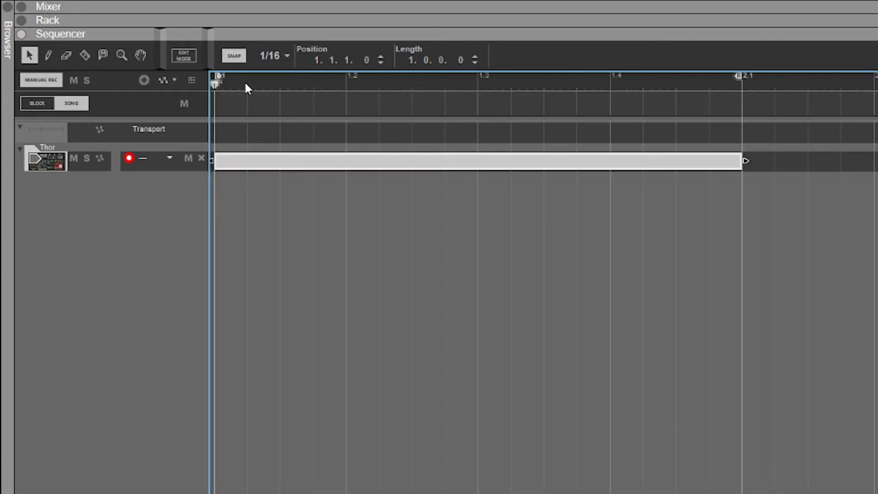
- Open the one-bar Thor clip for editing and cut it at 1.3 with the Razor tool, keeping only the first two beats
{"action": "double_click", "coordinate": [306, 168]}
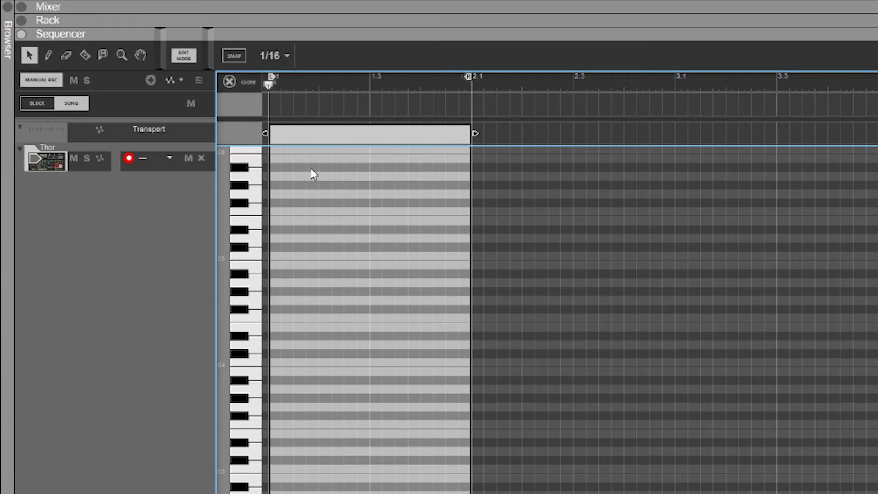
{"action": "left_click", "coordinate": [86, 51]}
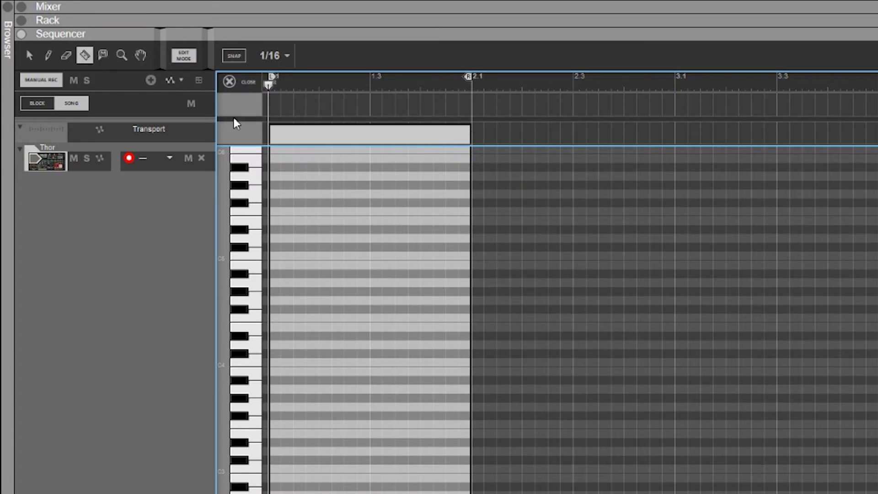
{"action": "left_click", "coordinate": [369, 167]}
- Draw six sixteenth notes in the two-beat clip: D3, E3, F3, D3, G3 and E3, leaving a gap after the second note
{"action": "left_click", "coordinate": [275, 449]}
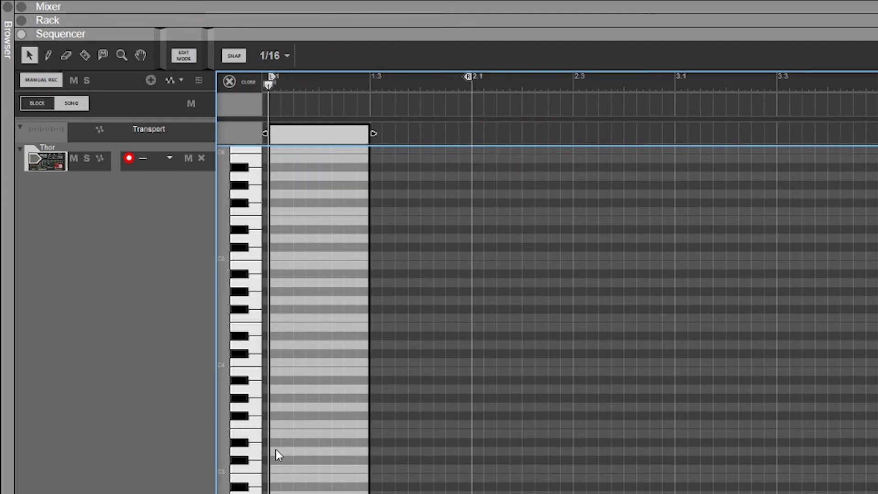
{"action": "left_click", "coordinate": [274, 451]}
{"action": "left_click", "coordinate": [286, 434]}
{"action": "left_click", "coordinate": [311, 427]}
{"action": "left_click", "coordinate": [312, 427]}
{"action": "left_click", "coordinate": [326, 453]}
{"action": "left_click", "coordinate": [346, 433]}
{"action": "left_click", "coordinate": [338, 408]}
- Duplicate the two-beat clip three times and move the loop end locator to 3.1
{"action": "left_click", "coordinate": [320, 135]}
{"action": "key", "text": "ctrl+d"}
{"action": "key", "text": "ctrl+d"}
{"action": "key", "text": "ctrl+d"}
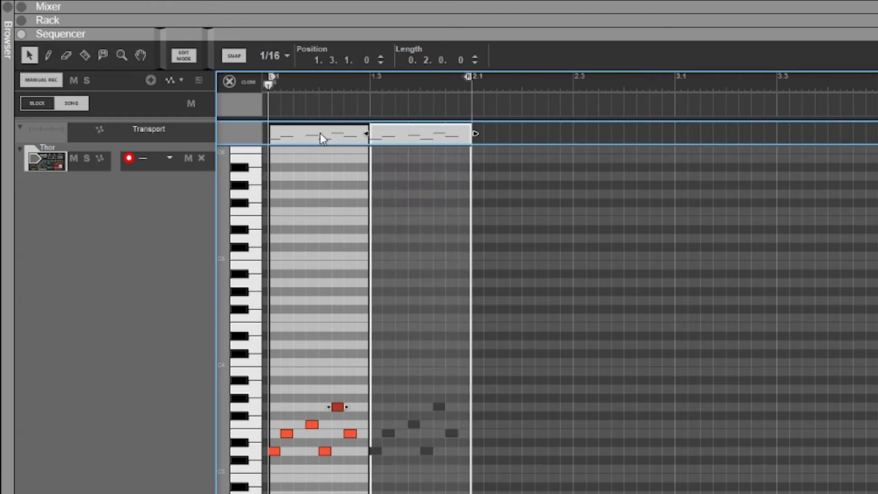
{"action": "left_click_drag", "start_coordinate": [474, 78], "coordinate": [676, 107]}
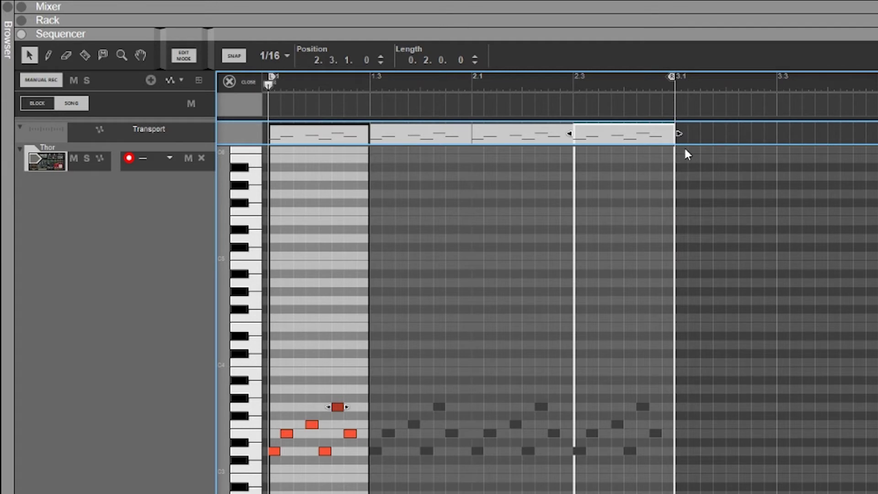
- Select all four two-beat clips and join them into one clip
{"action": "left_click", "coordinate": [694, 131]}
{"action": "key", "text": "ctrl+a"}
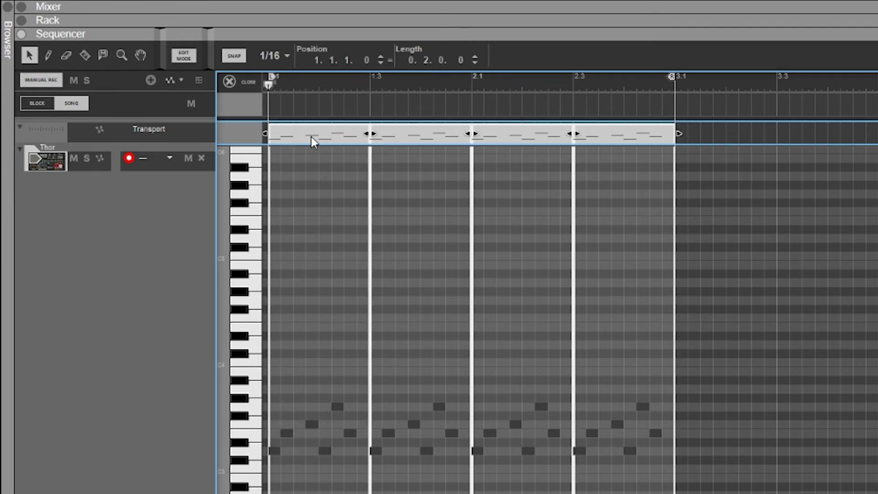
{"action": "right_click", "coordinate": [315, 138]}
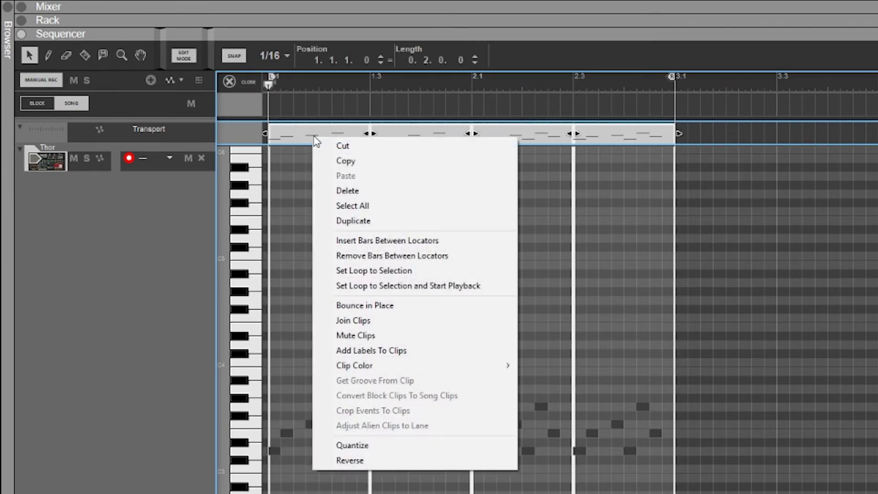
{"action": "left_click", "coordinate": [380, 325]}
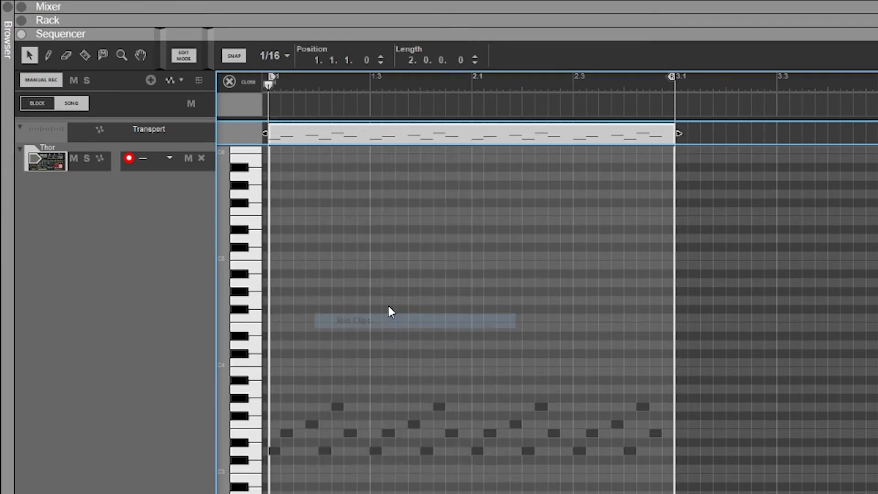
- In the joined clip, raise the note at 2.2.2 to B3 and the note at 2.3.2 to G3, and play the clip in the arrangement
{"action": "double_click", "coordinate": [416, 136]}
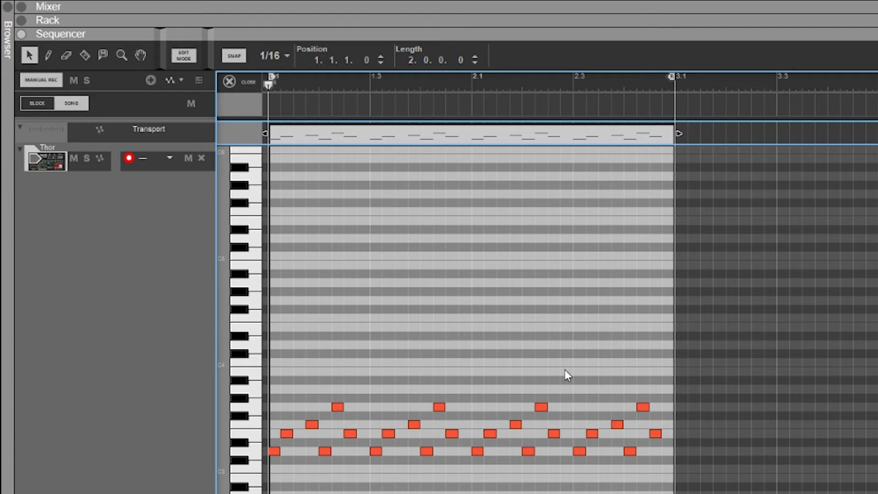
{"action": "left_click_drag", "start_coordinate": [544, 405], "coordinate": [545, 372]}
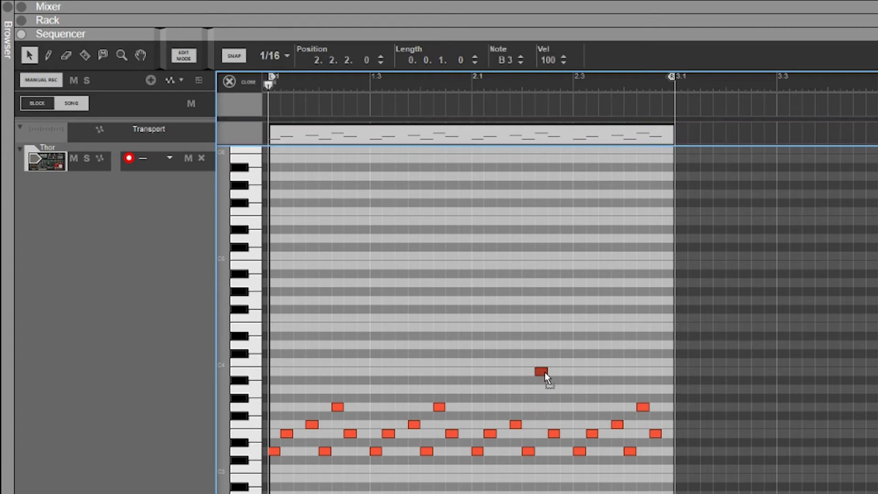
{"action": "left_click_drag", "start_coordinate": [592, 435], "coordinate": [591, 406]}
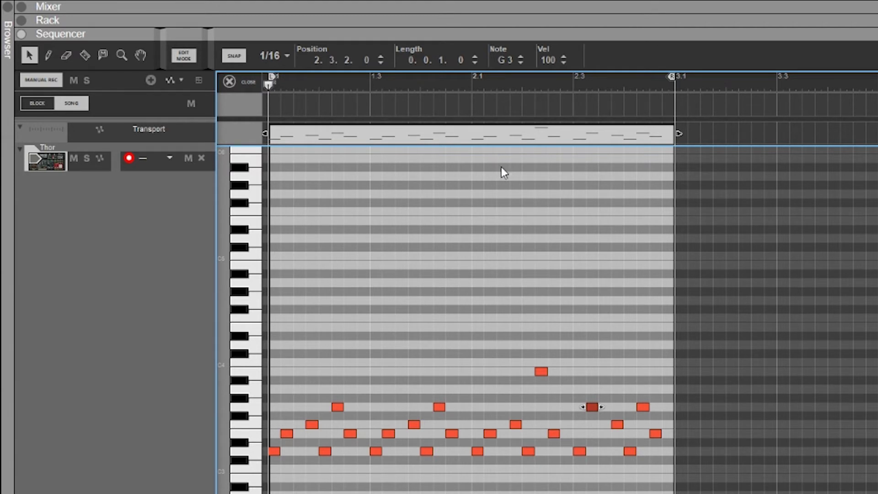
{"action": "left_click", "coordinate": [249, 84]}
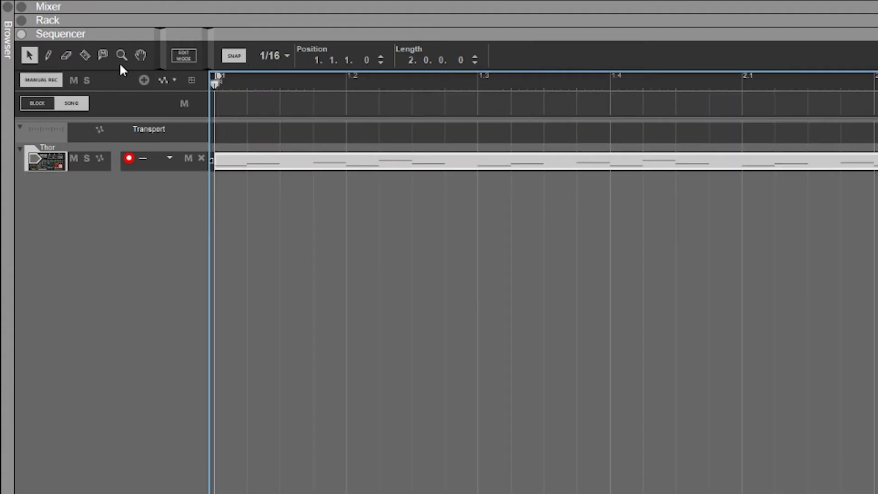
{"action": "key", "text": "space"}
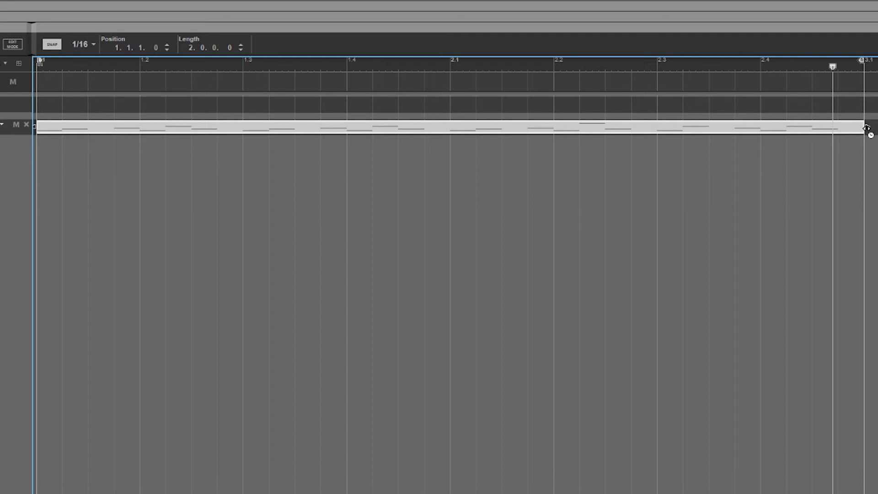
- Tempo-scale the Thor clip down to one bar and stretch it out to four bars
{"action": "left_click_drag", "start_coordinate": [864, 132], "coordinate": [442, 158]}
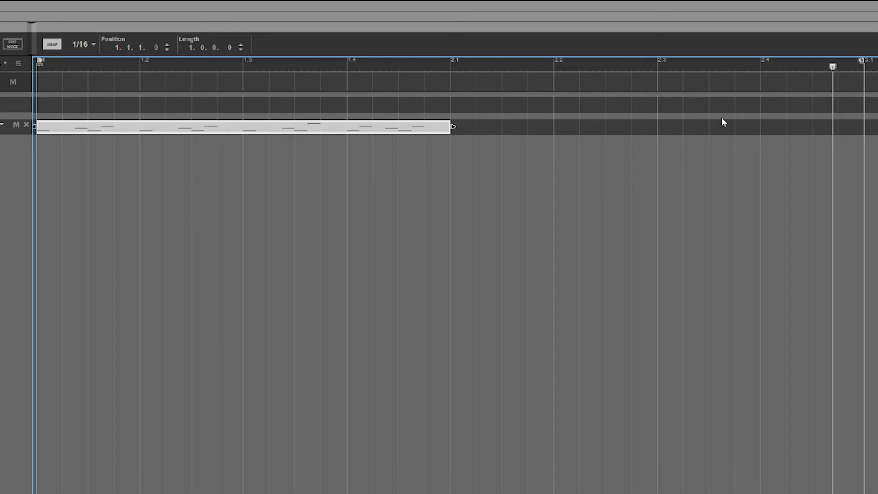
{"action": "left_click_drag", "start_coordinate": [453, 127], "coordinate": [877, 127]}
{"action": "scroll", "coordinate": [161, 66], "scroll_direction": "down", "scroll_amount": 5}
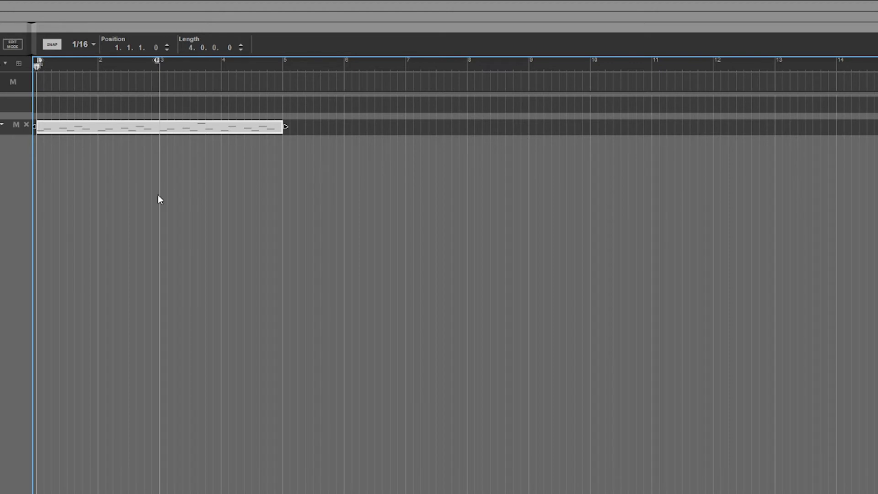
- Open the four-bar clip, tempo-scale it back to two bars and close the clip editor
{"action": "double_click", "coordinate": [90, 131]}
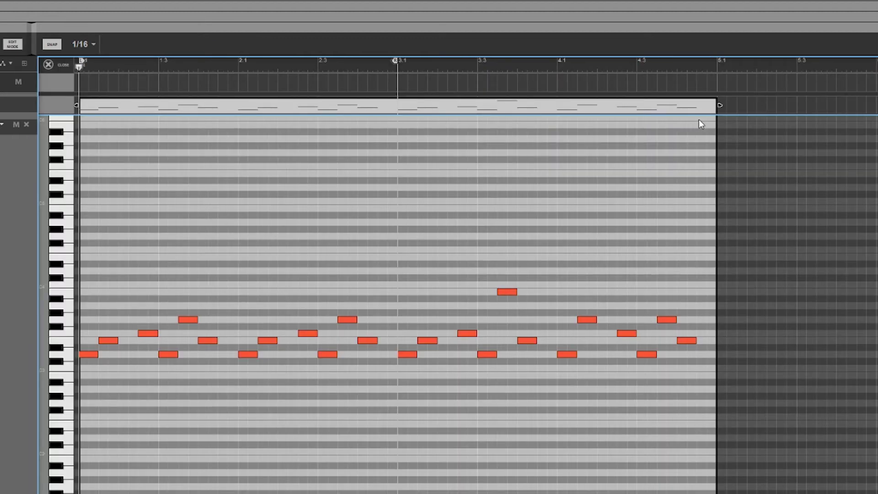
{"action": "left_click_drag", "start_coordinate": [720, 105], "coordinate": [399, 235]}
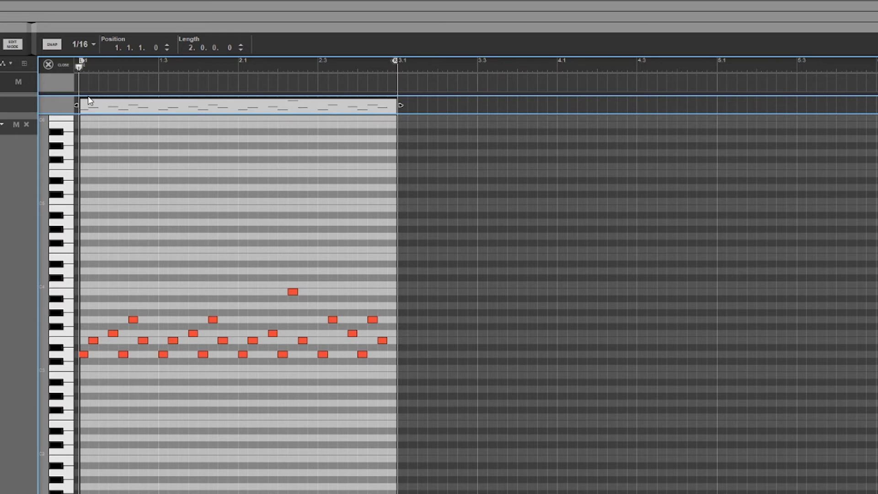
{"action": "left_click", "coordinate": [66, 67]}
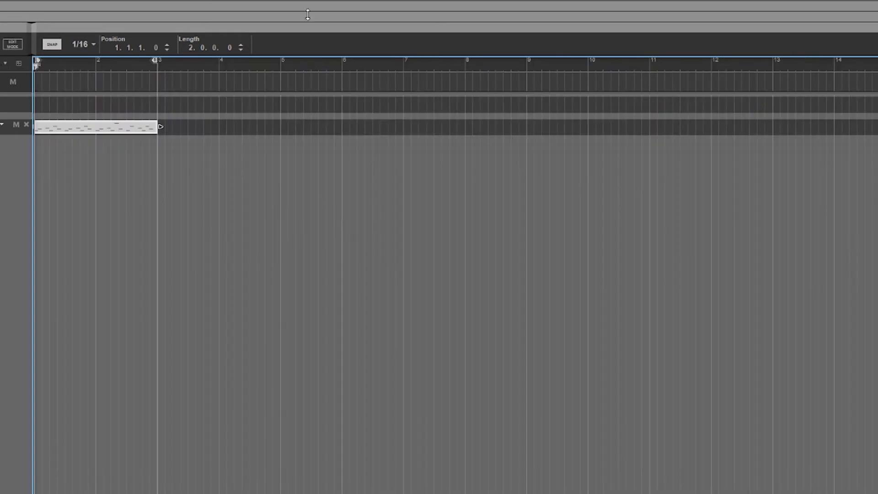
- Open the two-bar clip, mute it with the Mute tool, unmute it again and close the clip editor
{"action": "double_click", "coordinate": [46, 105]}
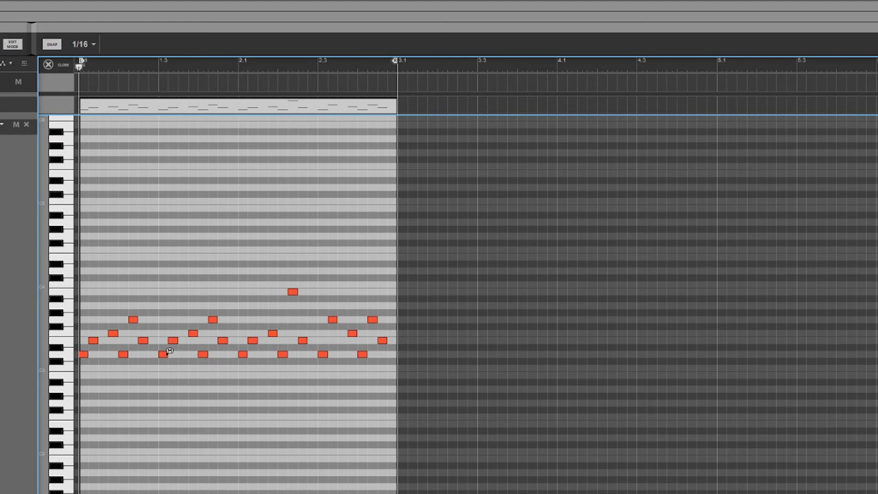
{"action": "key", "text": "ctrl+a"}
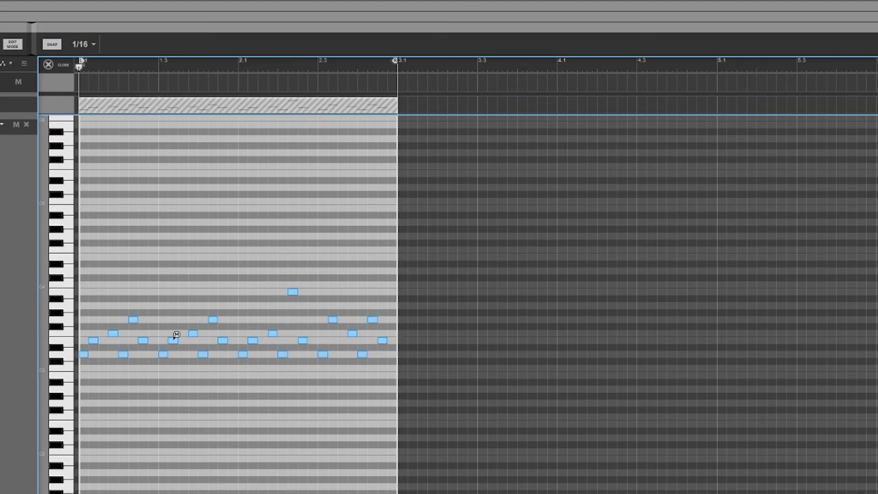
{"action": "left_click", "coordinate": [177, 335]}
{"action": "key", "text": "ctrl+a"}
{"action": "left_click", "coordinate": [197, 329]}
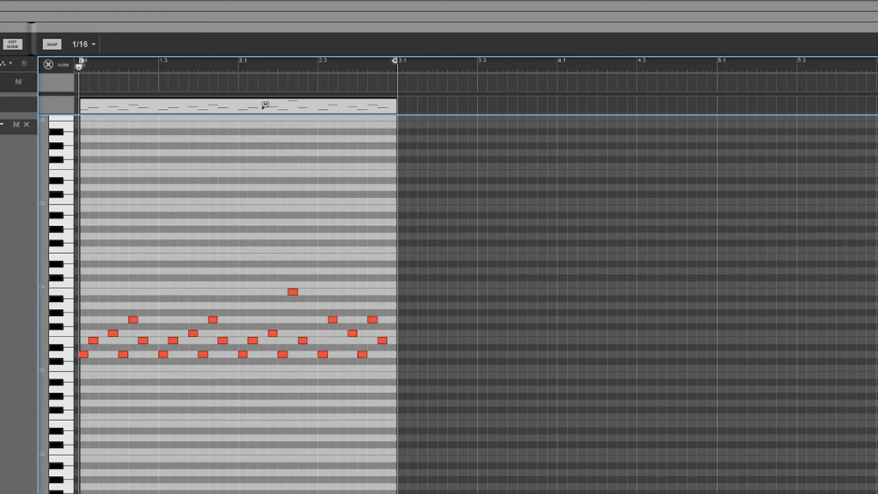
{"action": "left_click", "coordinate": [48, 65]}
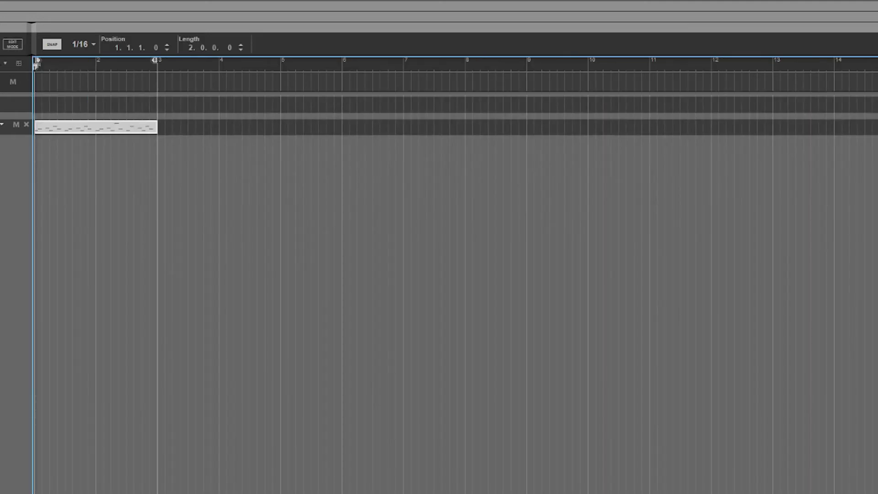
- Open the clip, magnify the notes from 1.3.4 to 1.4.3 with the Magnifying Glass tool and zoom back out
{"action": "double_click", "coordinate": [110, 128]}
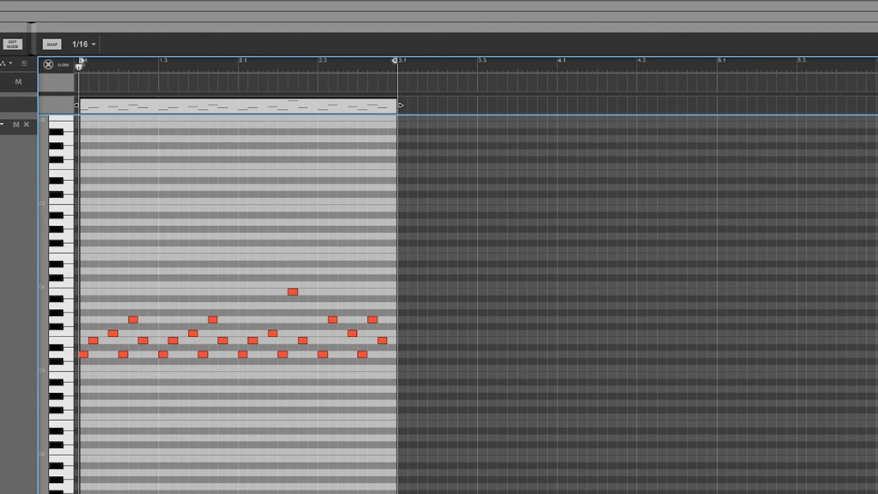
{"action": "left_click_drag", "start_coordinate": [190, 295], "coordinate": [257, 392]}
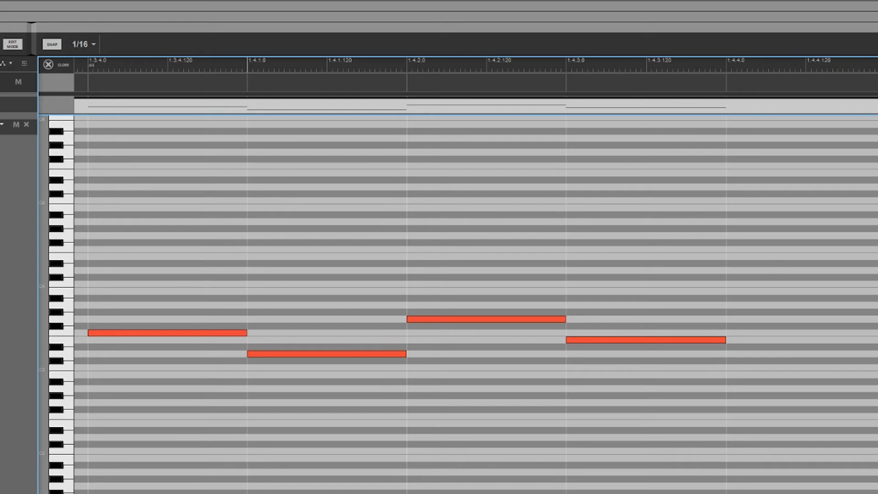
{"action": "key", "text": "ctrl+minus"}
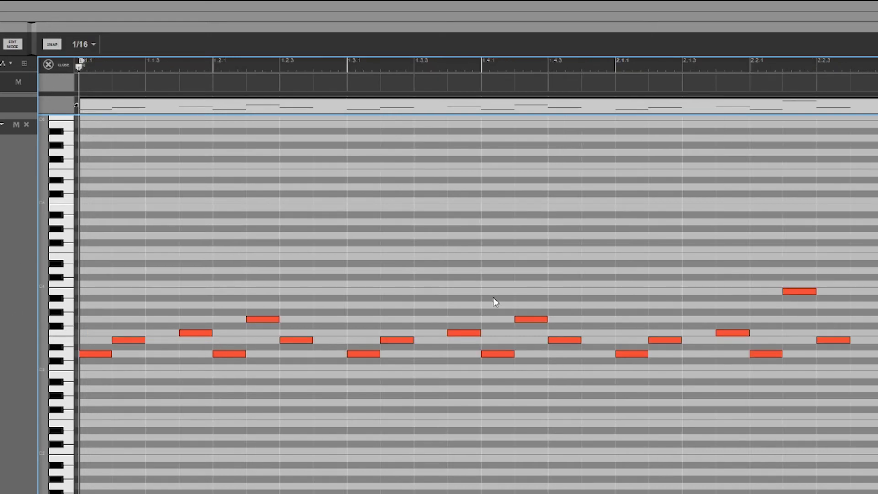
- Select the four notes from 1.3.1 to 1.4.1, zoom in on them and zoom back out
{"action": "left_click_drag", "start_coordinate": [488, 281], "coordinate": [364, 390]}
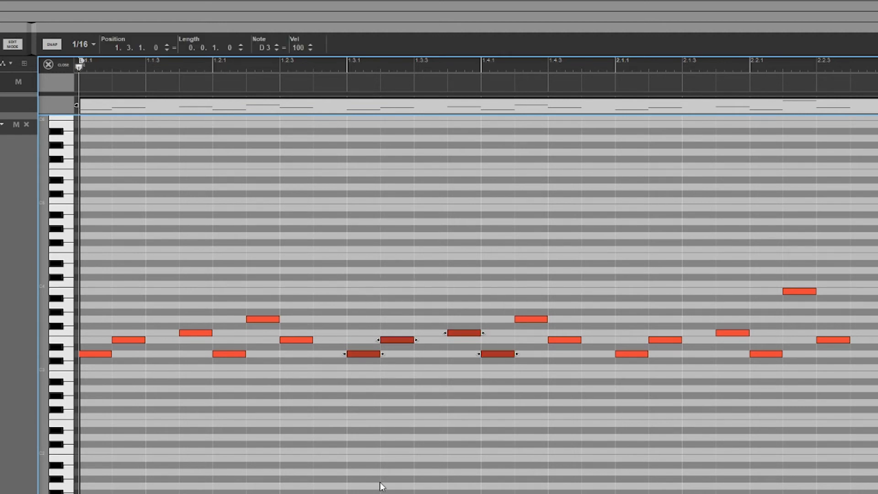
{"action": "key", "text": "ctrl+plus"}
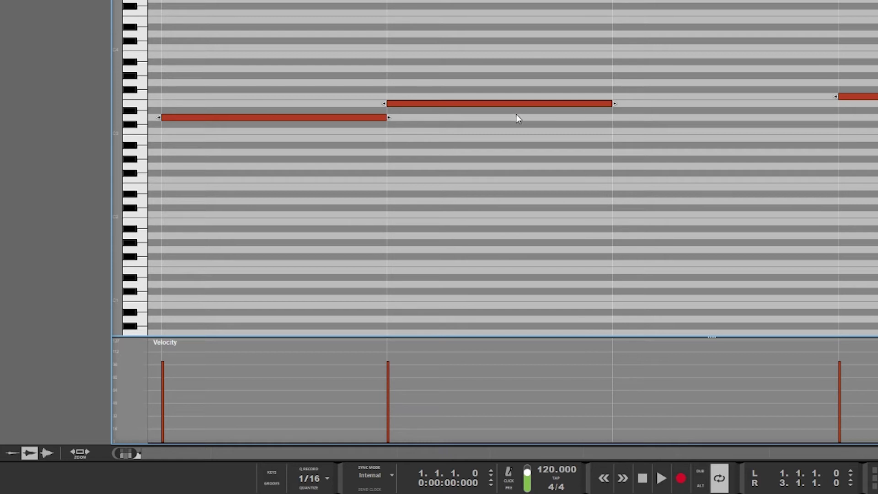
{"action": "key", "text": "ctrl+minus"}
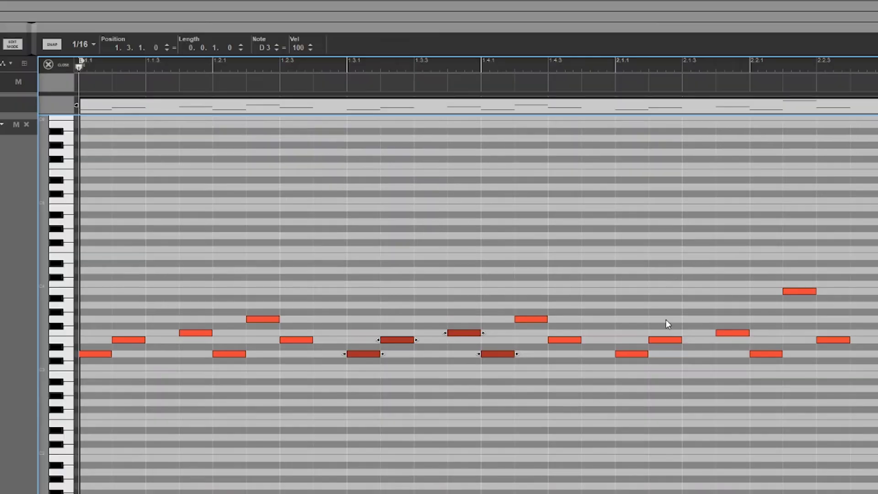
- Select the two notes at 2.1.1 and 2.1.2 and zoom in on the selection
{"action": "left_click_drag", "start_coordinate": [743, 80], "coordinate": [748, 114]}
{"action": "left_click_drag", "start_coordinate": [673, 350], "coordinate": [619, 376]}
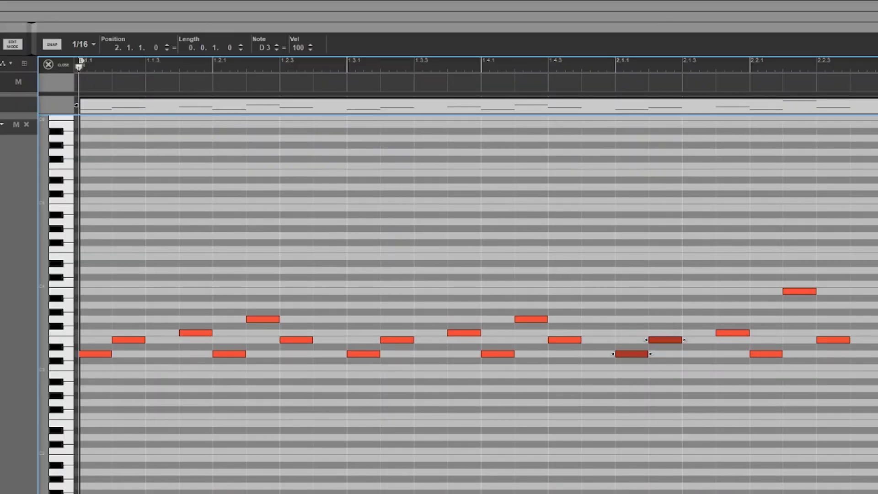
{"action": "key", "text": "z"}
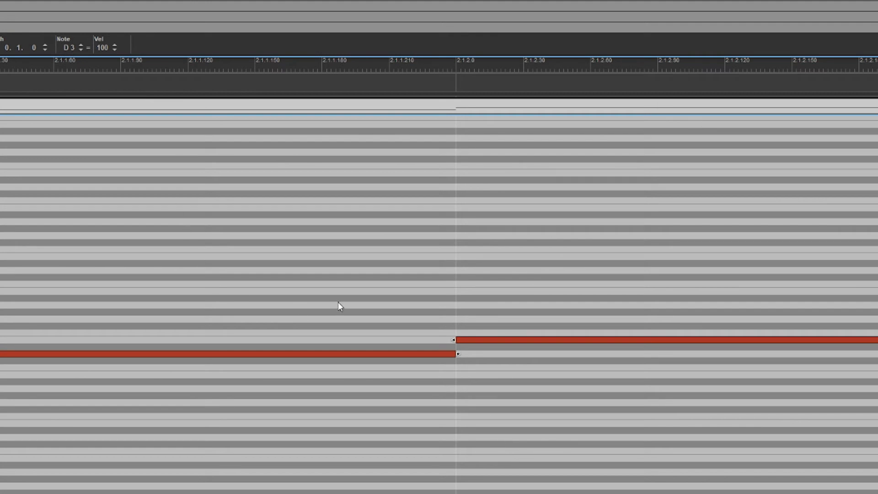
- Select only the E3 note at 2.1.2.0 and pull its start slightly earlier
{"action": "left_click", "coordinate": [421, 312]}
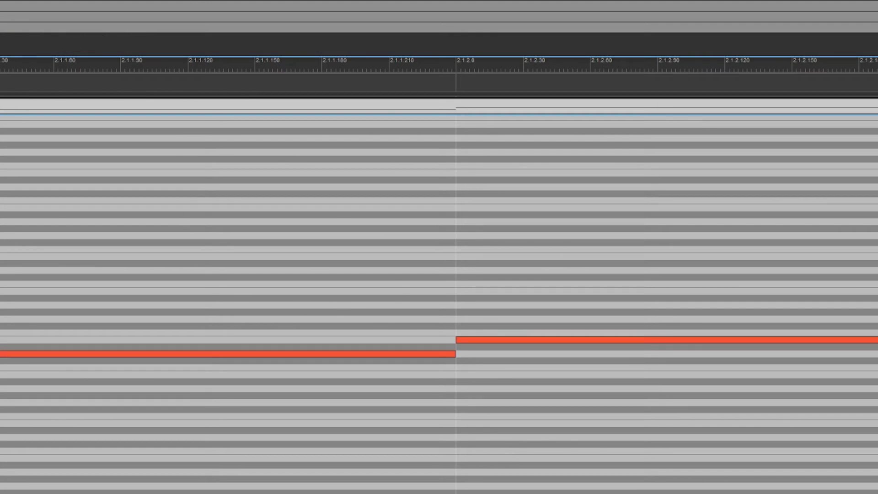
{"action": "left_click", "coordinate": [481, 342]}
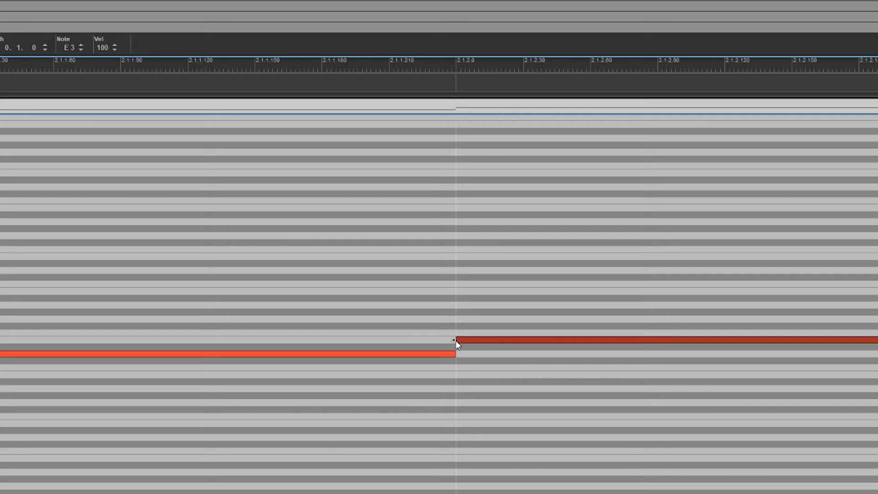
{"action": "left_click_drag", "start_coordinate": [456, 341], "coordinate": [441, 356]}
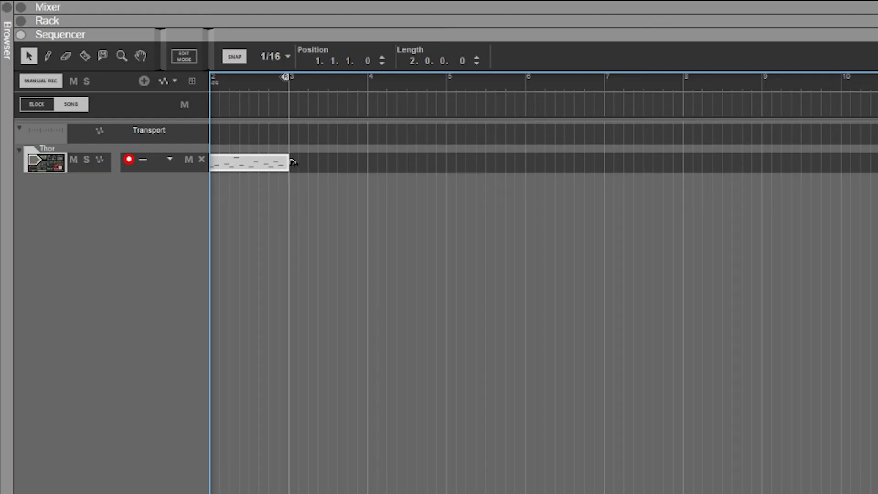
- Tempo-scale the Thor clip to three bars, extend the loop to bar 4 and play it
{"action": "left_click_drag", "start_coordinate": [292, 162], "coordinate": [368, 162]}
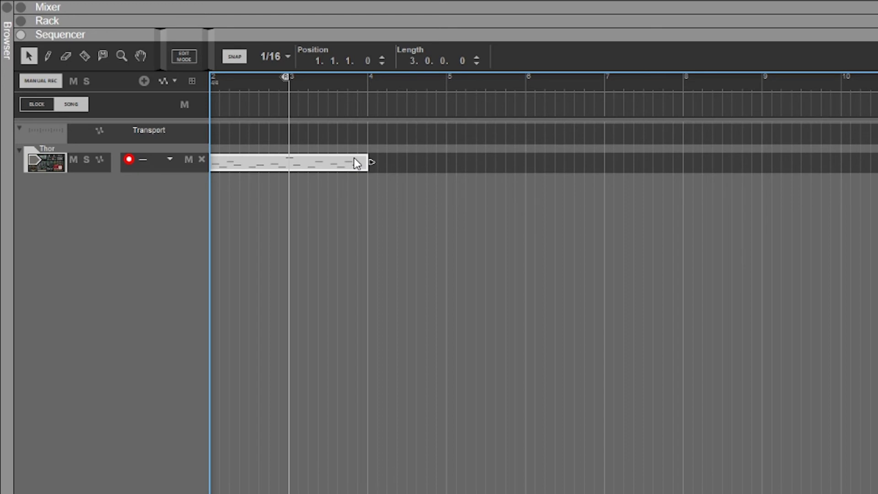
{"action": "key", "text": "space"}
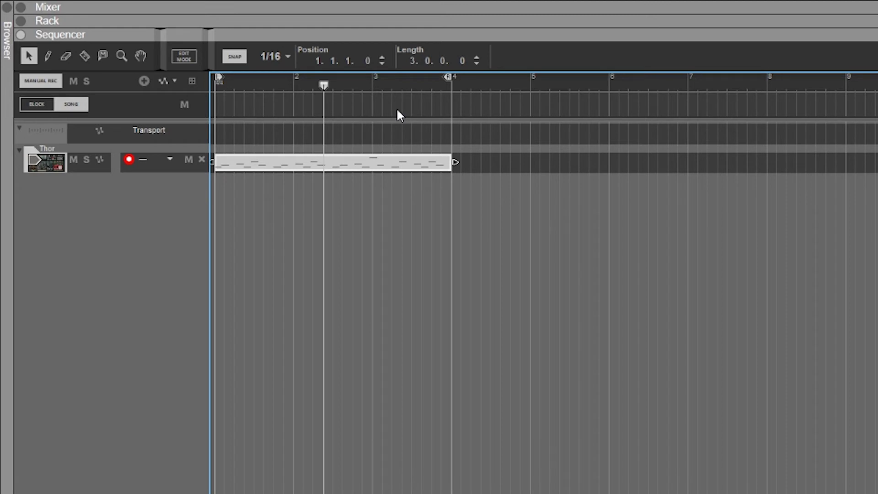
- Zoom in on the arrangement horizontally until the three-bar Thor clip fills the timeline width
{"action": "scroll", "coordinate": [415, 164], "scroll_direction": "up", "scroll_amount": 5}
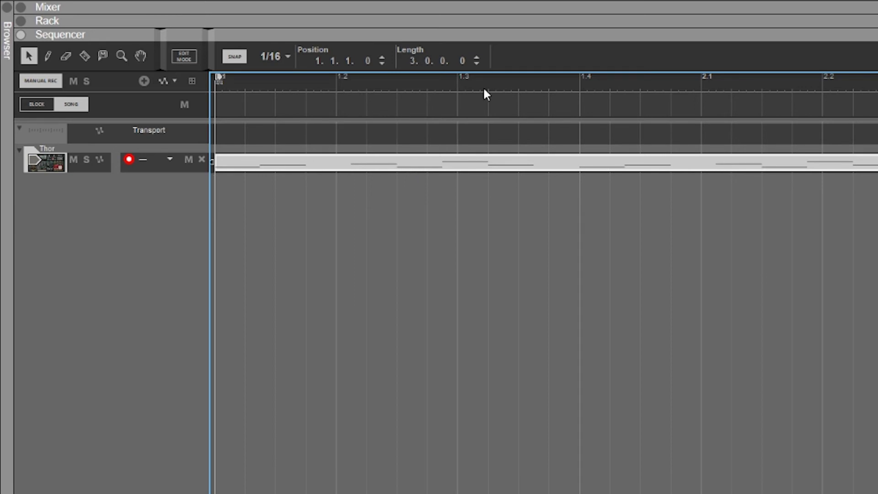
{"action": "left_click_drag", "start_coordinate": [448, 130], "coordinate": [509, 224]}
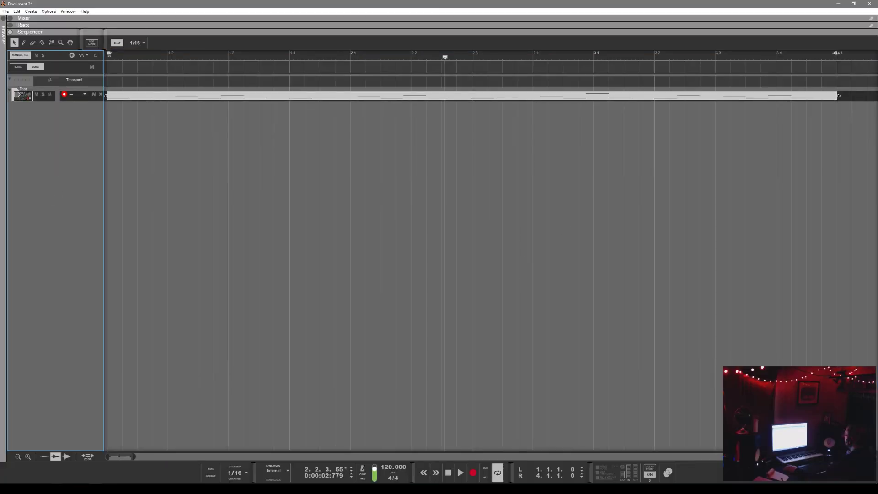
- Enlarge the track heights and shrink them back to minimum, and fold and unfold the Thor track
{"action": "left_click", "coordinate": [28, 457]}
{"action": "left_click", "coordinate": [28, 457]}
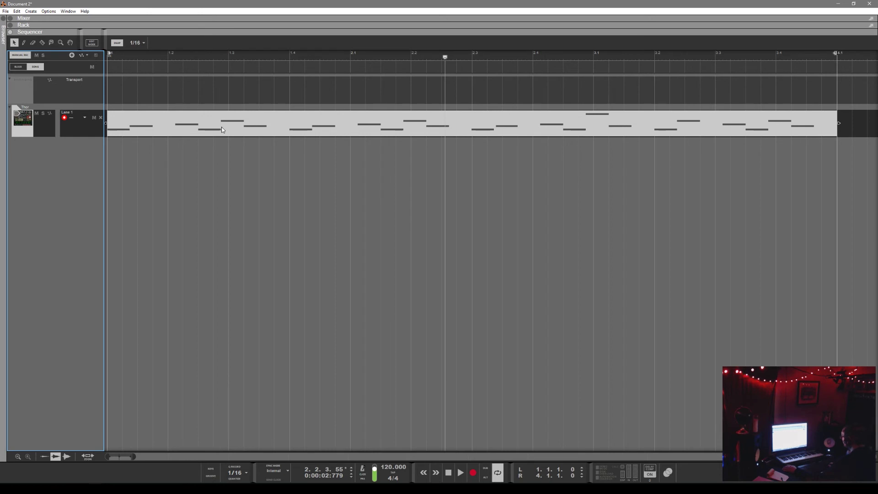
{"action": "left_click", "coordinate": [17, 457]}
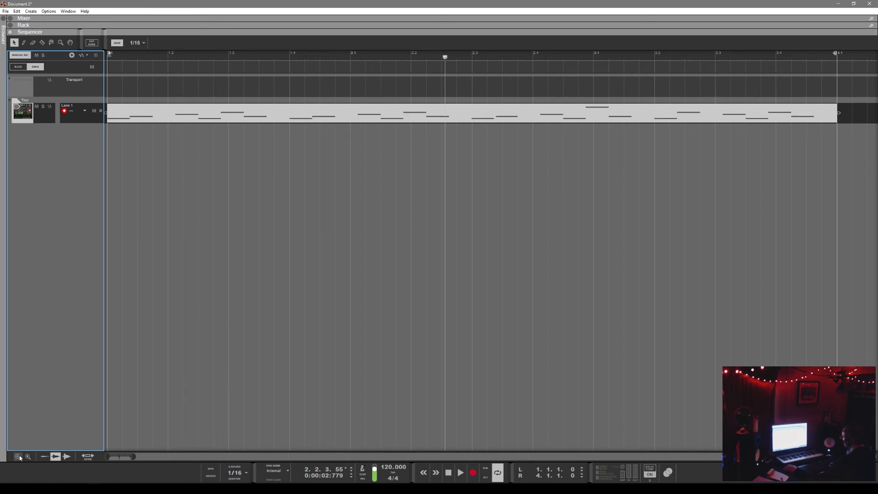
{"action": "left_click", "coordinate": [18, 457]}
{"action": "left_click", "coordinate": [18, 457]}
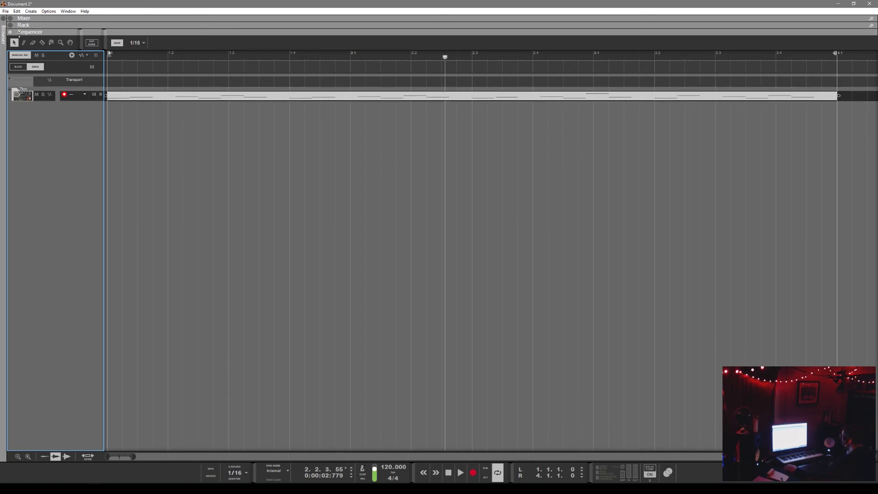
{"action": "left_click", "coordinate": [10, 89]}
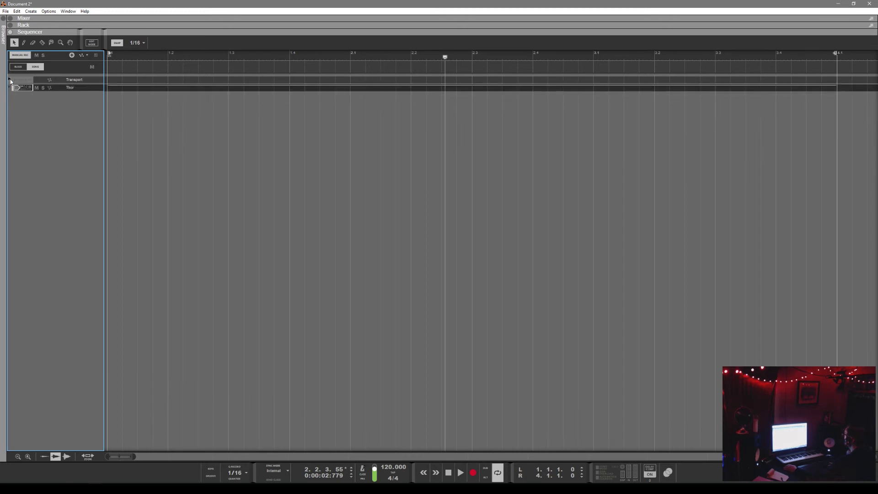
{"action": "left_click", "coordinate": [11, 81]}
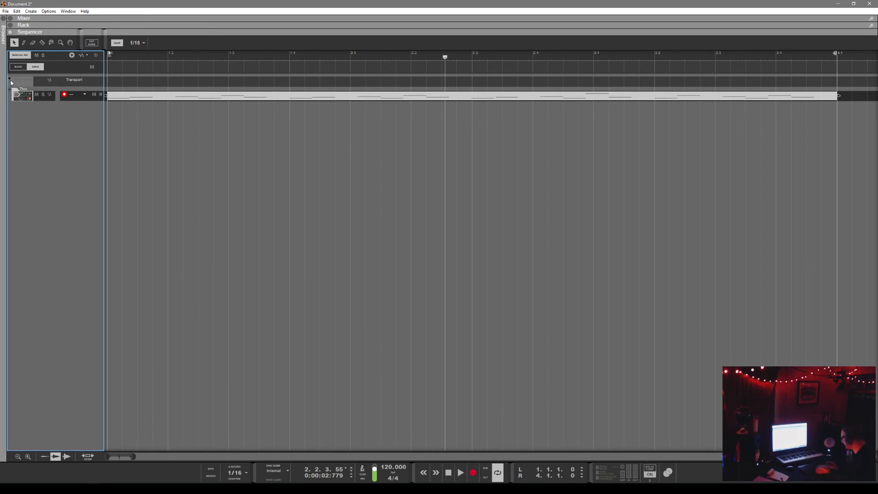
- Open the Thor clip for note editing and loop playback over the notes from 3.2.1 to bar 4 and over a mid-clip group
{"action": "key", "text": "ctrl+e"}
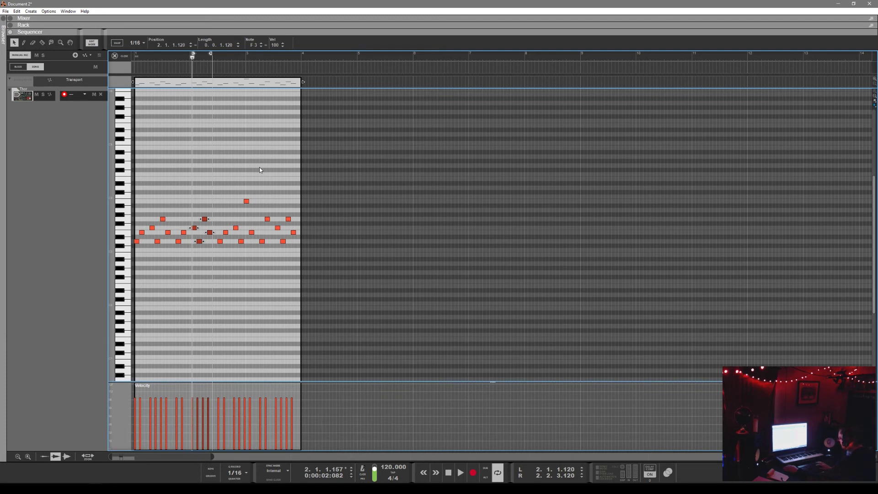
{"action": "left_click_drag", "start_coordinate": [289, 195], "coordinate": [261, 253]}
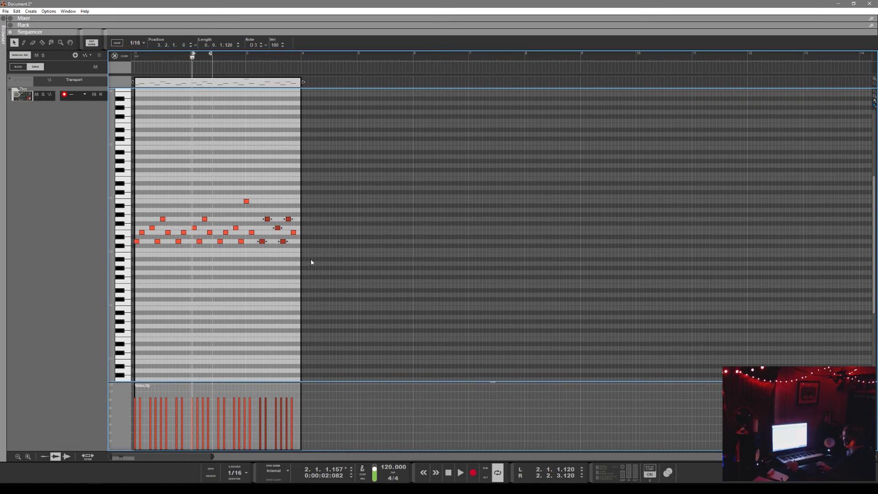
{"action": "key", "text": "ctrl+p"}
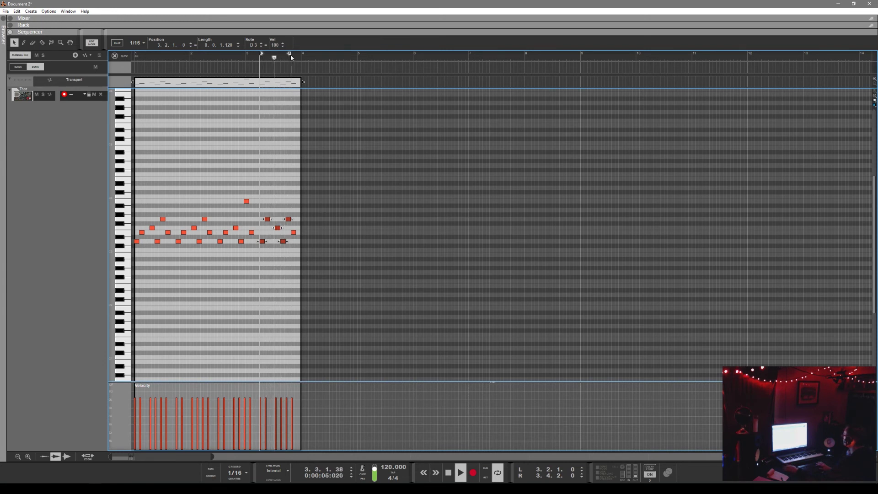
{"action": "left_click_drag", "start_coordinate": [289, 53], "coordinate": [301, 58]}
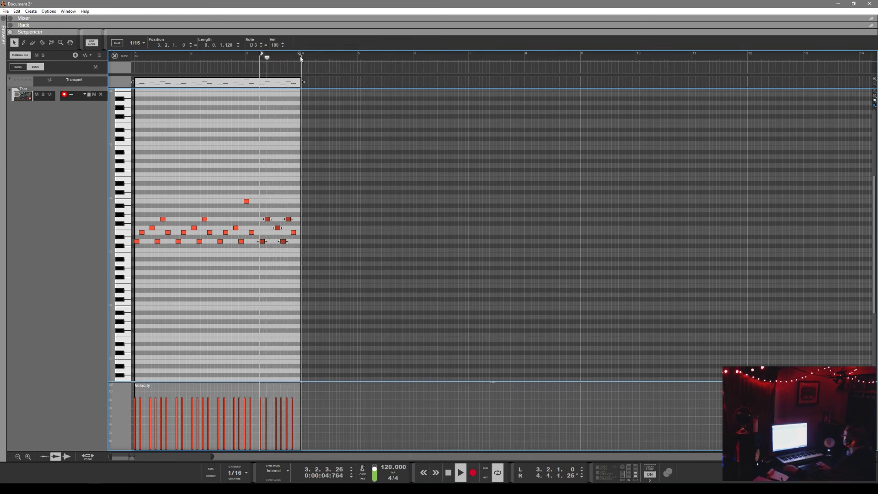
{"action": "left_click_drag", "start_coordinate": [236, 190], "coordinate": [167, 247]}
{"action": "key", "text": "p"}
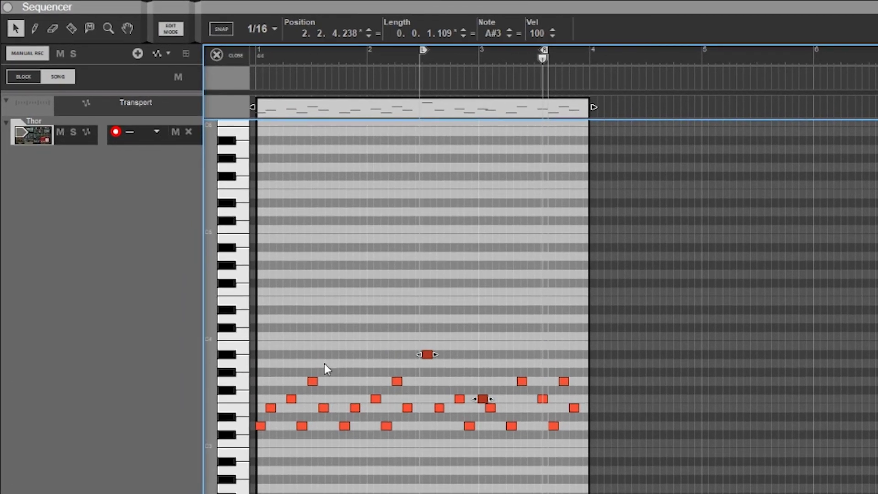
- Set the loop locators to bars 1 and 4 and move the playhead to the song start
{"action": "left_click_drag", "start_coordinate": [423, 51], "coordinate": [259, 51]}
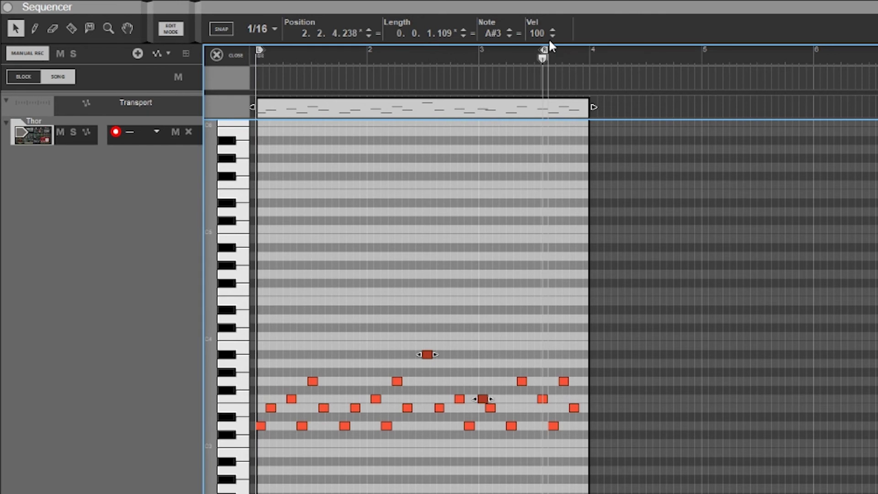
{"action": "left_click_drag", "start_coordinate": [545, 48], "coordinate": [588, 48]}
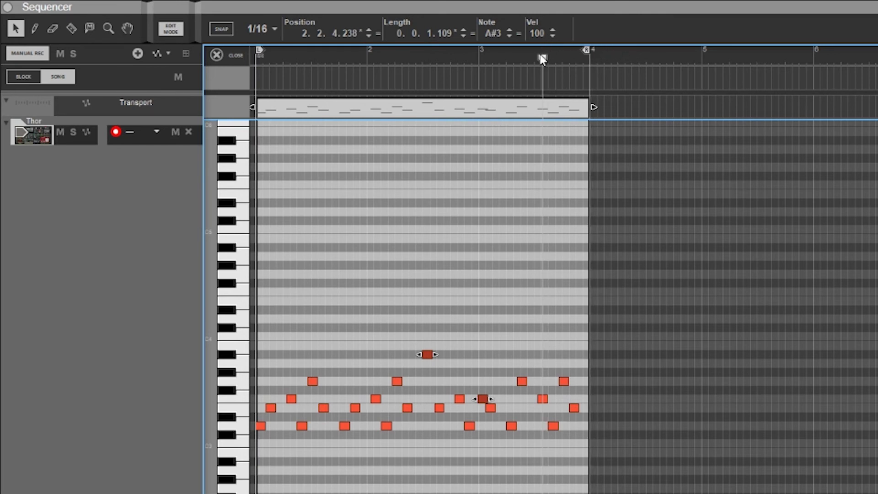
{"action": "mouse_move", "coordinate": [543, 62]}
{"action": "left_mouse_down"}
{"action": "mouse_move", "coordinate": [517, 54]}
{"action": "mouse_move", "coordinate": [20, 188]}
{"action": "left_mouse_up"}
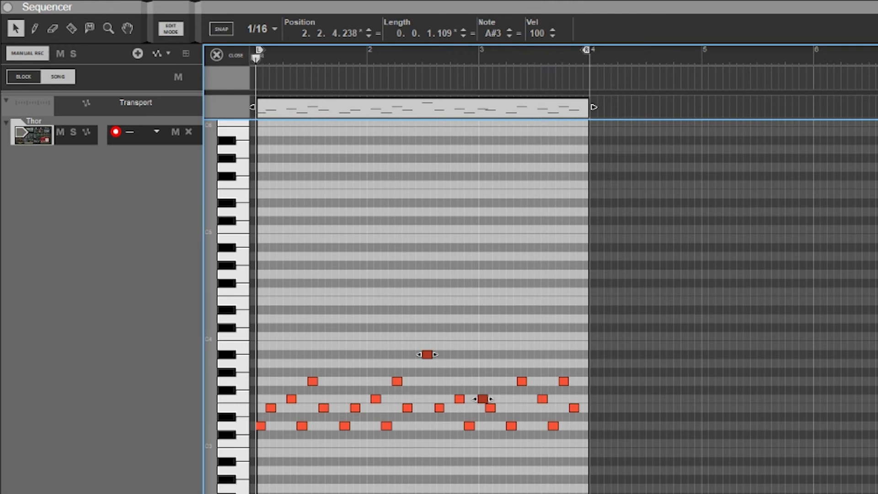
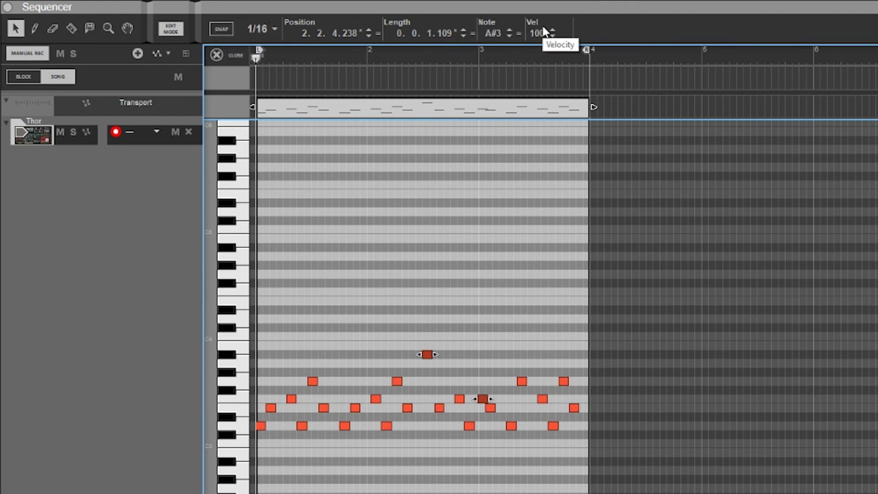
- Toggle snap and review the available snap values, leaving 1/16 selected
{"action": "left_click", "coordinate": [220, 29]}
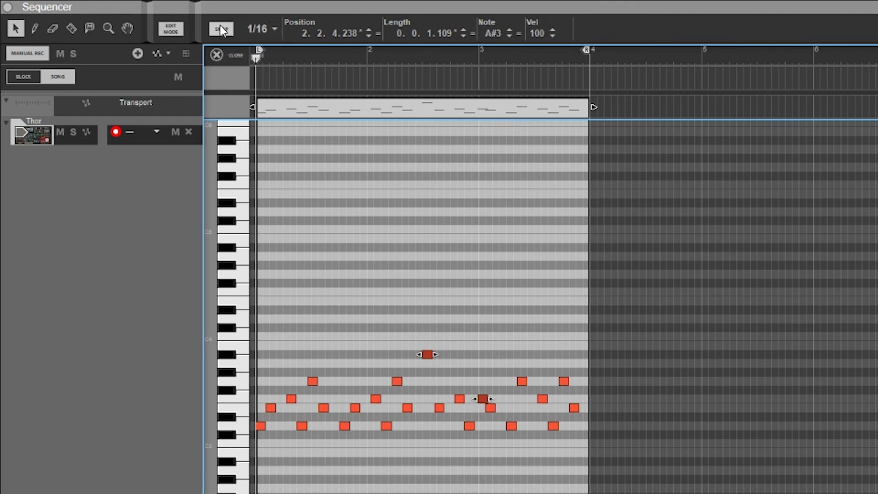
{"action": "left_click", "coordinate": [273, 30]}
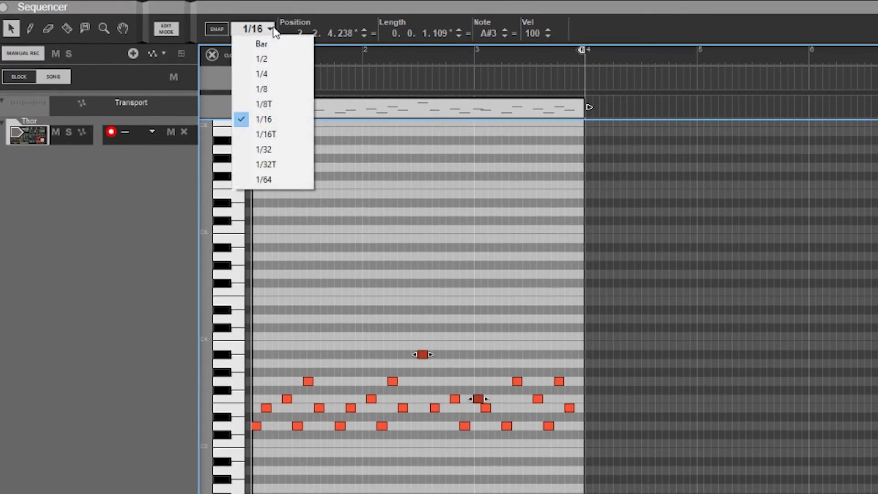
{"action": "left_click", "coordinate": [350, 36]}
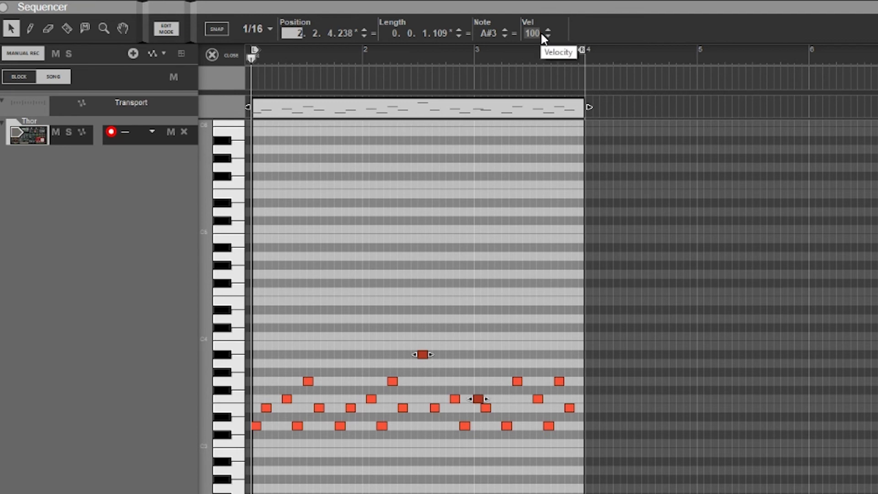
- Match the pitch of all notes in the clip to D3, undo the match and deselect the notes
{"action": "left_click_drag", "start_coordinate": [569, 342], "coordinate": [243, 446]}
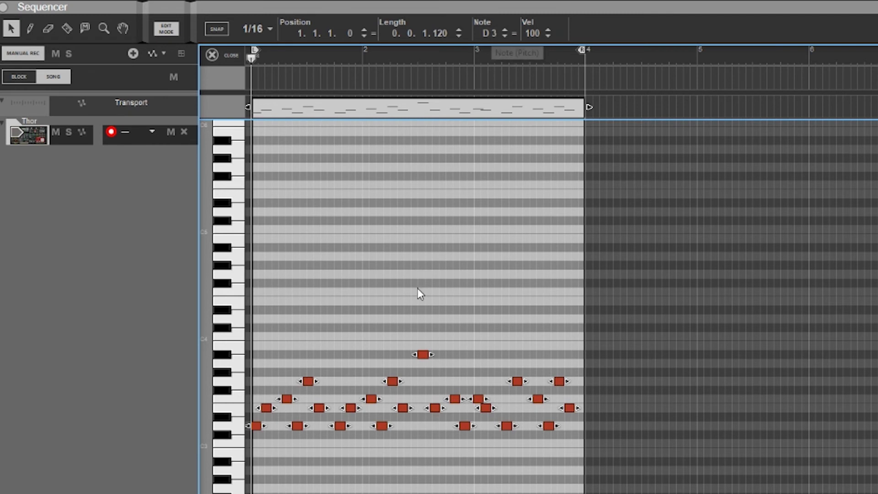
{"action": "left_click", "coordinate": [513, 33]}
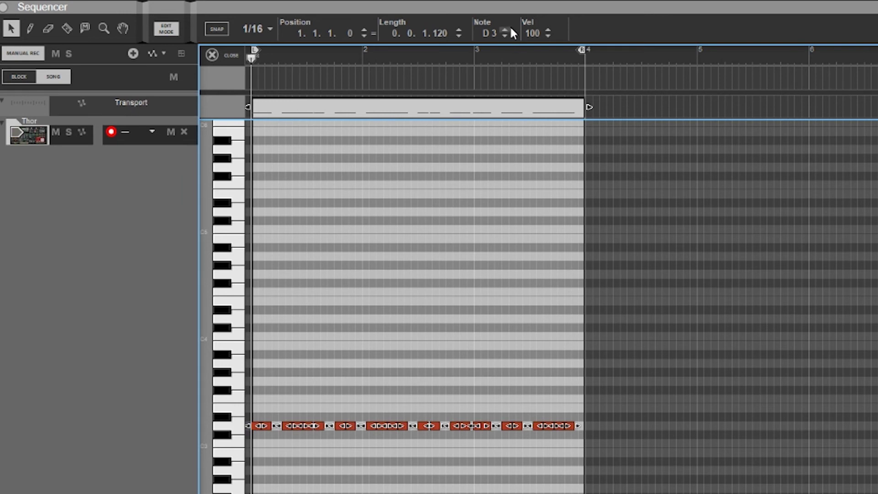
{"action": "key", "text": "ctrl+z"}
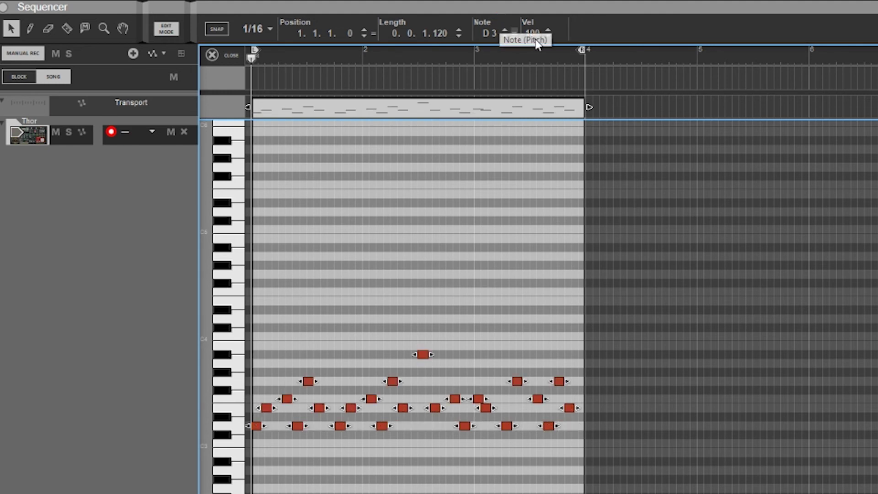
{"action": "left_click", "coordinate": [484, 343]}
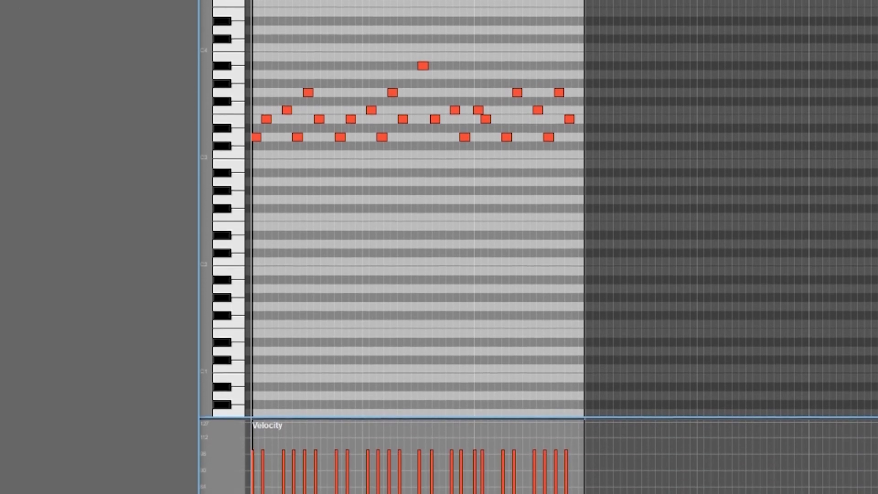
- Draw an uneven velocity curve across all notes, and match their velocities and set them to 85
{"action": "mouse_move", "coordinate": [253, 481]}
{"action": "left_mouse_down"}
{"action": "mouse_move", "coordinate": [369, 461]}
{"action": "mouse_move", "coordinate": [513, 453]}
{"action": "mouse_move", "coordinate": [553, 405]}
{"action": "mouse_move", "coordinate": [582, 437]}
{"action": "left_mouse_up"}
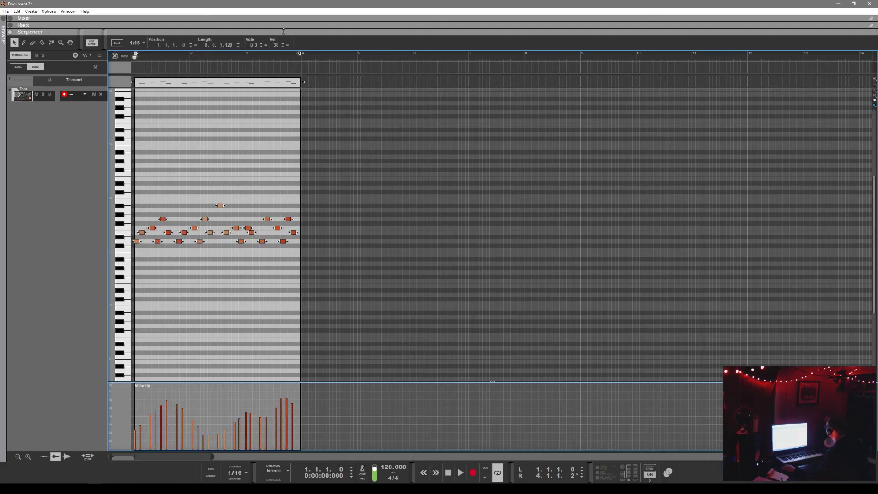
{"action": "left_click", "coordinate": [289, 45]}
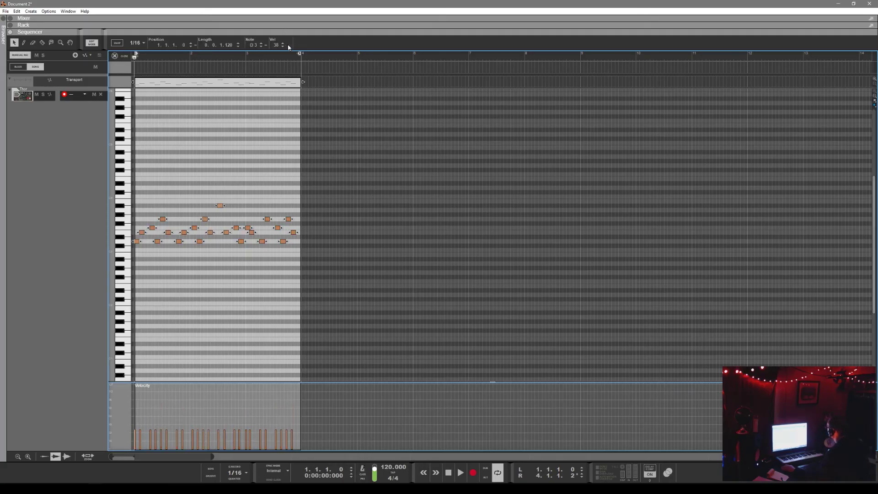
{"action": "left_click_drag", "start_coordinate": [278, 46], "coordinate": [236, 80]}
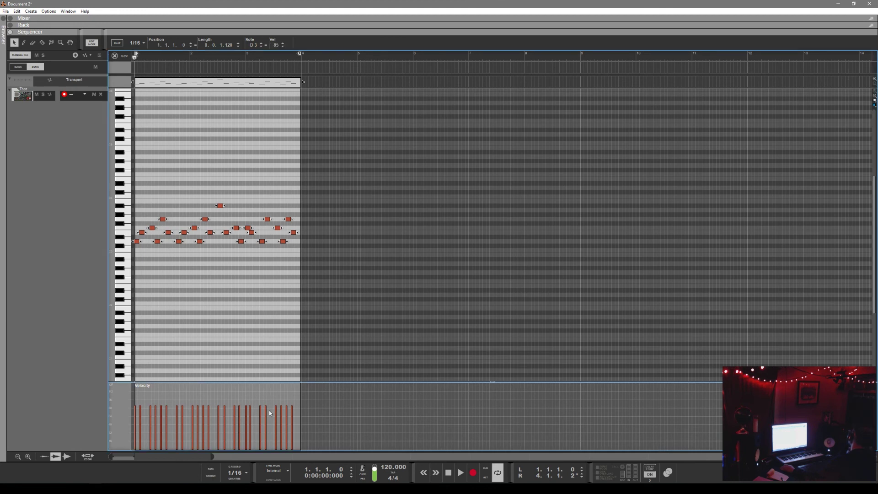
{"action": "left_click", "coordinate": [301, 168]}
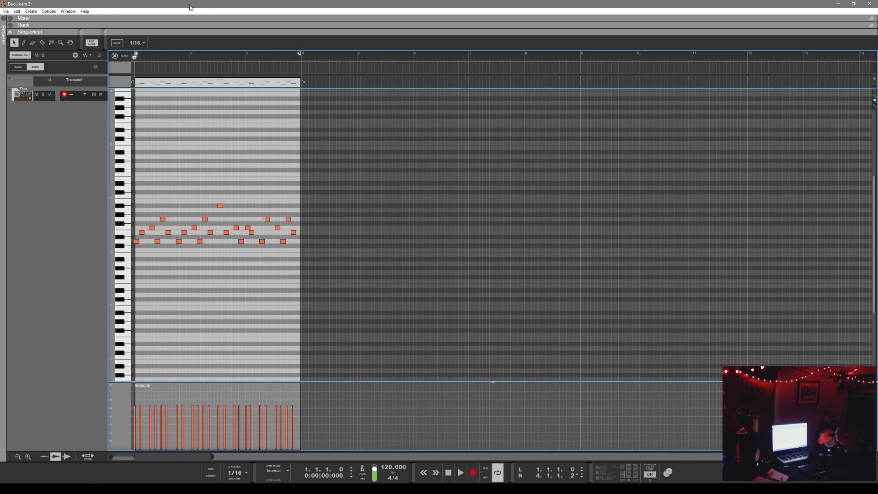
- Enlarge the track heights to maximum, reduce them to a medium size, and close the clip's note editor
{"action": "left_click", "coordinate": [28, 456]}
{"action": "left_click", "coordinate": [28, 457]}
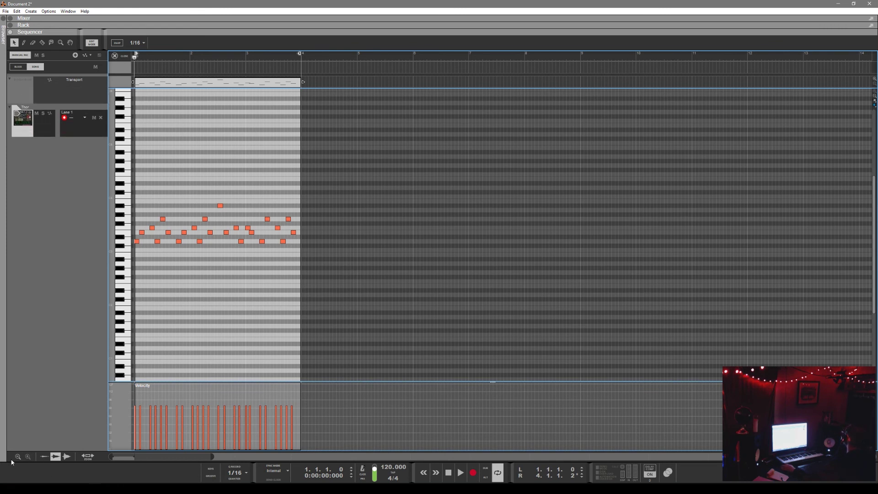
{"action": "left_click", "coordinate": [17, 457]}
{"action": "left_click", "coordinate": [17, 457]}
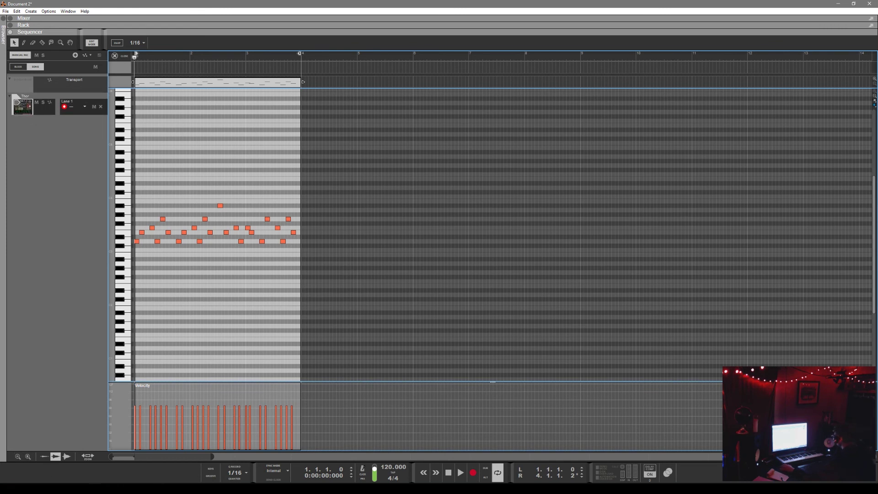
{"action": "left_click", "coordinate": [114, 56]}
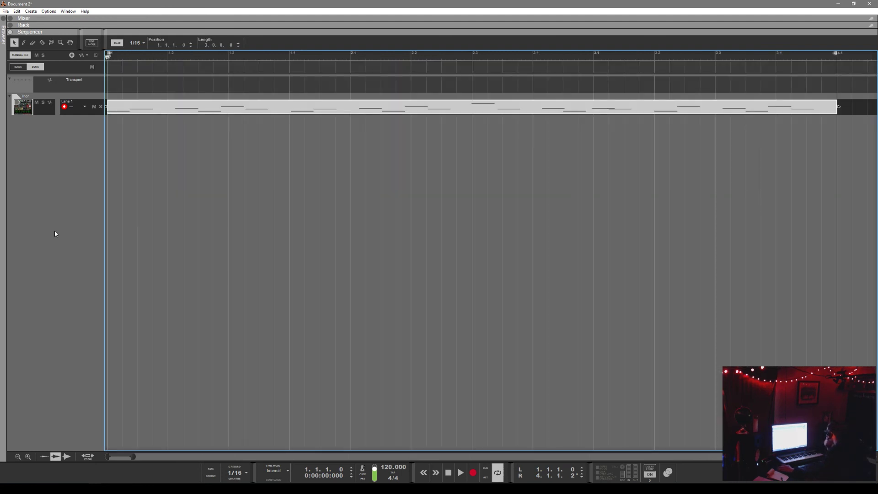
- Create an audio track below the Thor track
{"action": "right_click", "coordinate": [51, 214]}
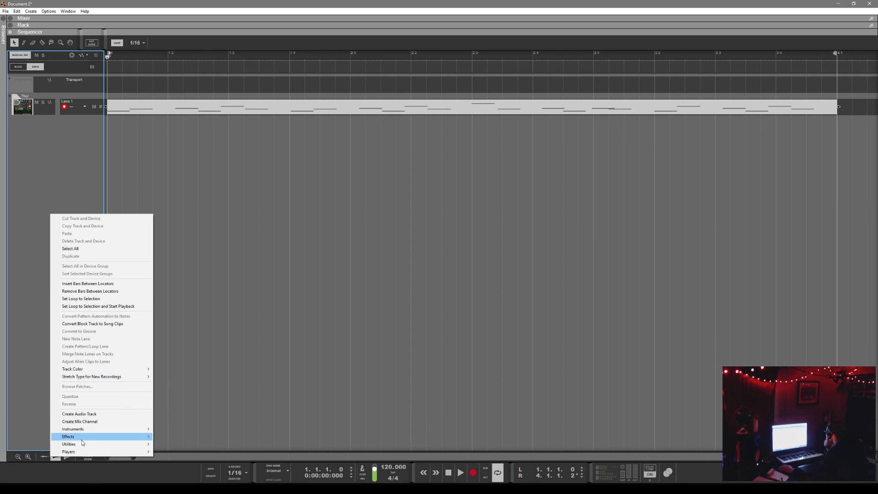
{"action": "mouse_move", "coordinate": [92, 379]}
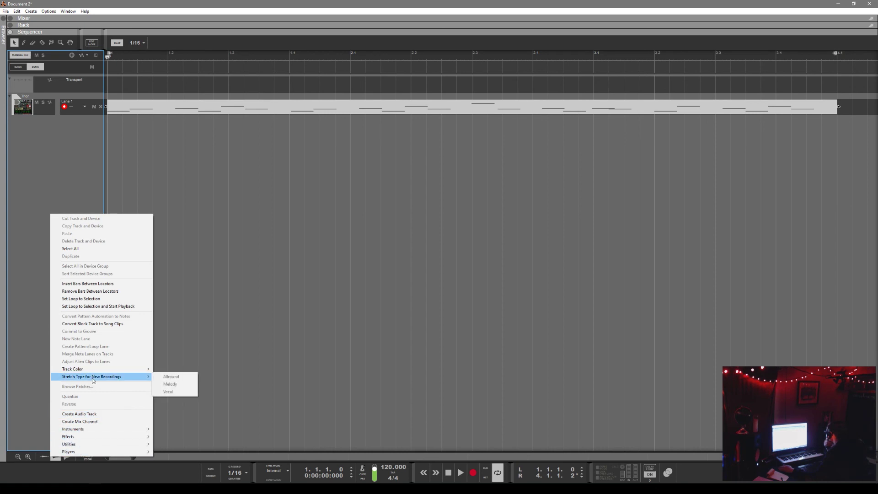
{"action": "left_click", "coordinate": [93, 414]}
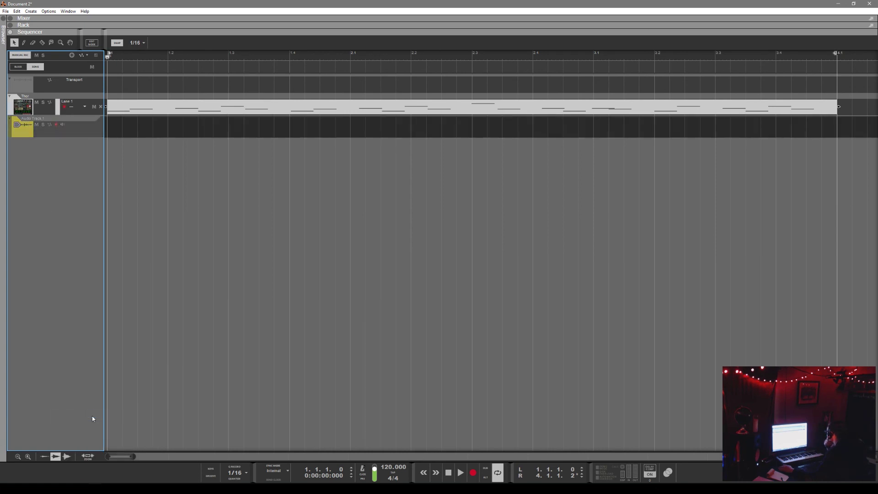
- Show the browser and open the Splice location's One Shots > Hip Hop Horns All One Shots > Horn_Variations folder
{"action": "left_click", "coordinate": [2, 390]}
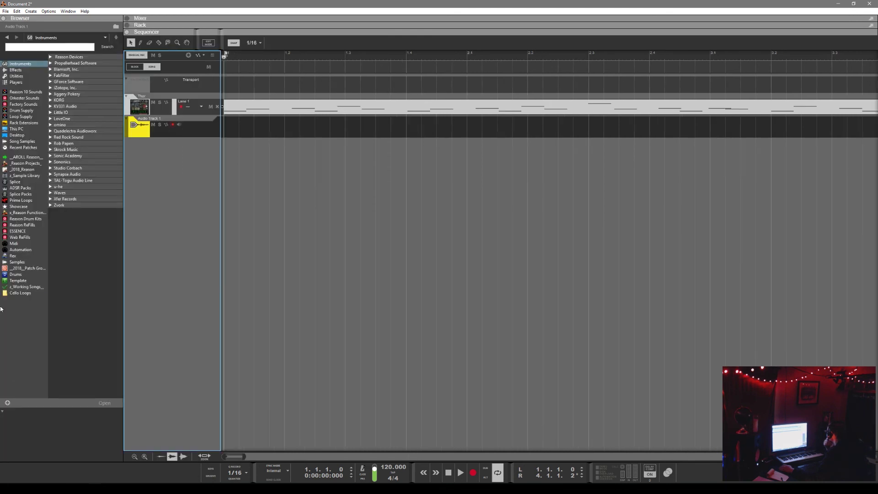
{"action": "left_click", "coordinate": [22, 182]}
{"action": "left_click", "coordinate": [52, 89]}
{"action": "left_click", "coordinate": [52, 89]}
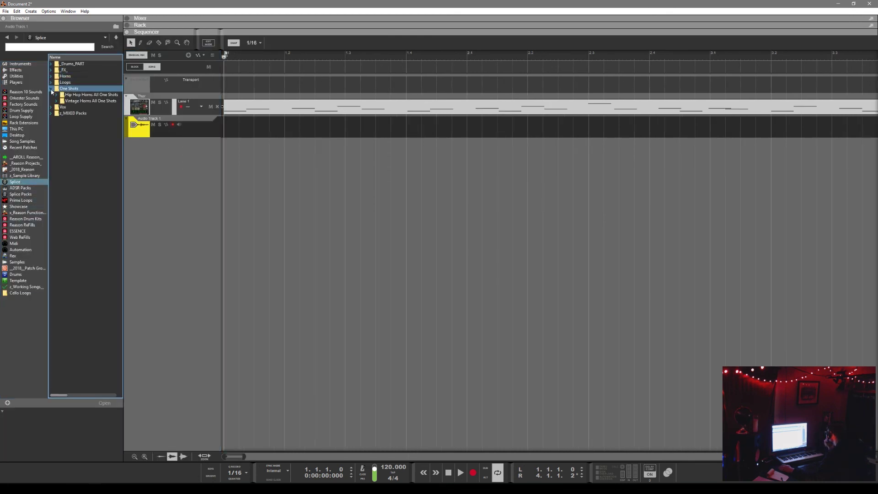
{"action": "left_click", "coordinate": [56, 95]}
{"action": "left_click", "coordinate": [56, 94]}
{"action": "left_click", "coordinate": [62, 101]}
{"action": "left_click", "coordinate": [63, 102]}
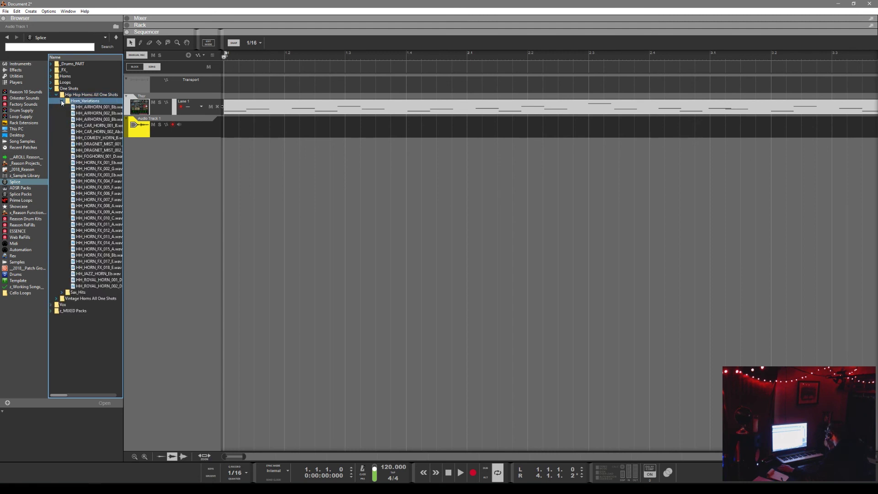
- Place the HH_AIRHORN_003_Bb.wav sample at the start of the audio track and hide the browser
{"action": "left_click", "coordinate": [97, 113]}
{"action": "left_click", "coordinate": [96, 119]}
{"action": "left_click_drag", "start_coordinate": [96, 119], "coordinate": [224, 130]}
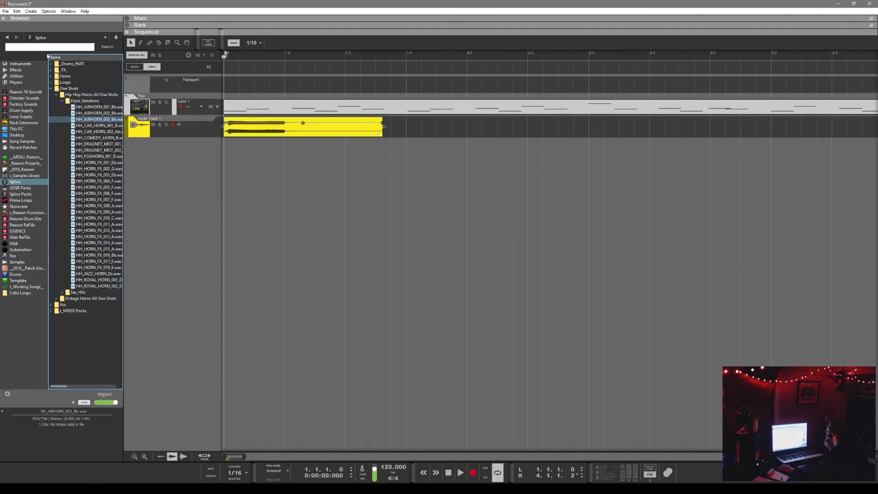
{"action": "left_click", "coordinate": [61, 19]}
{"action": "left_click", "coordinate": [126, 129]}
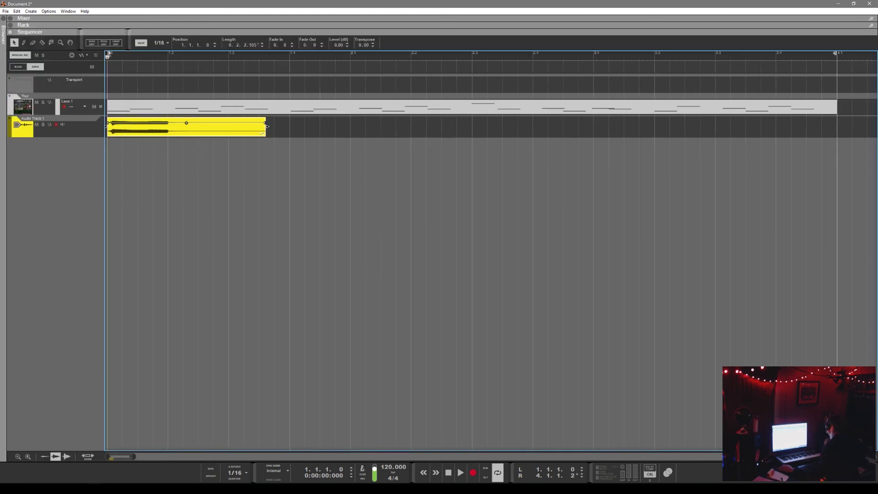
- Compare the small, medium and large waveform displays on the airhorn clip, return to medium, and try the track height zoom
{"action": "left_click", "coordinate": [55, 457]}
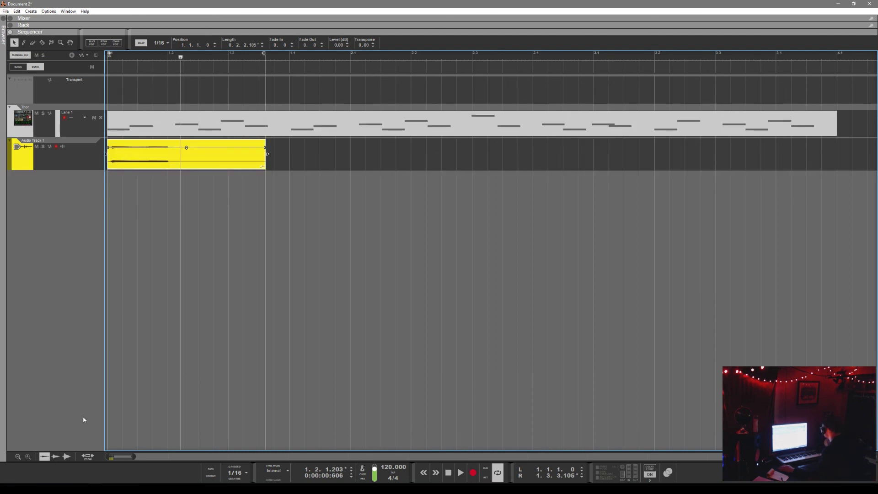
{"action": "left_click", "coordinate": [56, 457]}
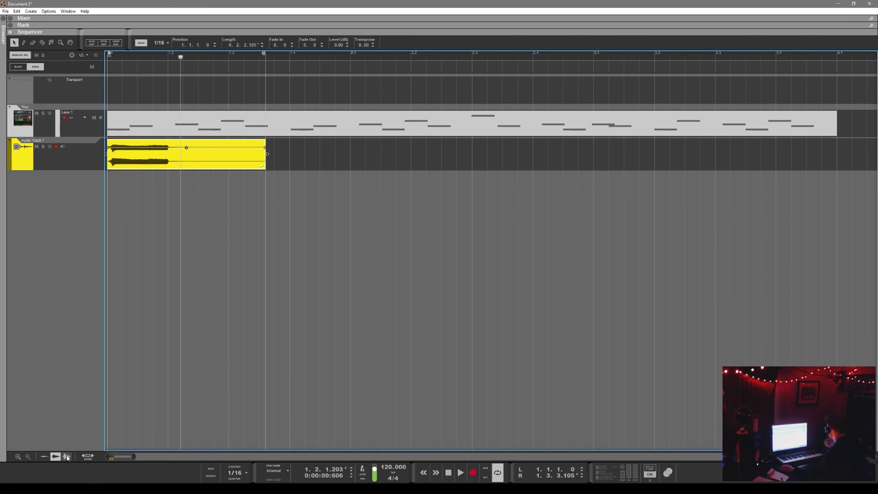
{"action": "left_click", "coordinate": [67, 456]}
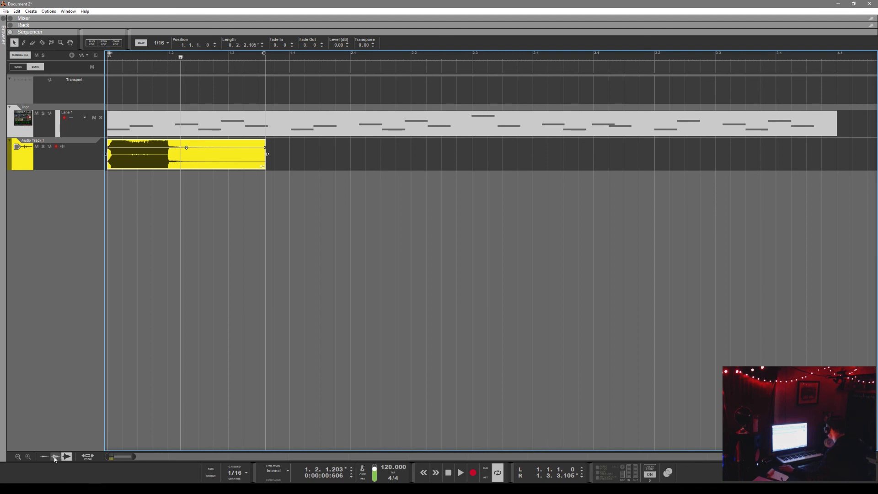
{"action": "left_click", "coordinate": [55, 457]}
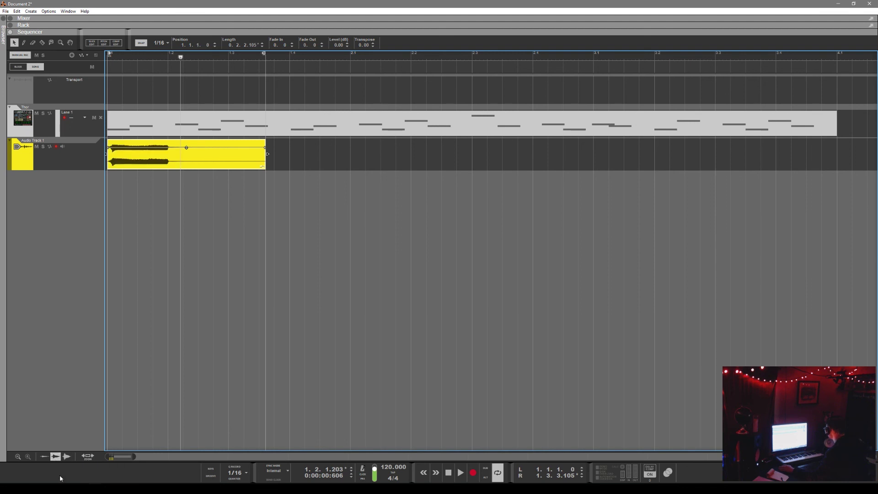
{"action": "left_click", "coordinate": [18, 457]}
{"action": "left_click", "coordinate": [28, 457]}
- Open the airhorn clip in Slice Edit, Pitch Edit and Comp Edit in turn, and reopen it in Pitch Edit
{"action": "left_click", "coordinate": [92, 43]}
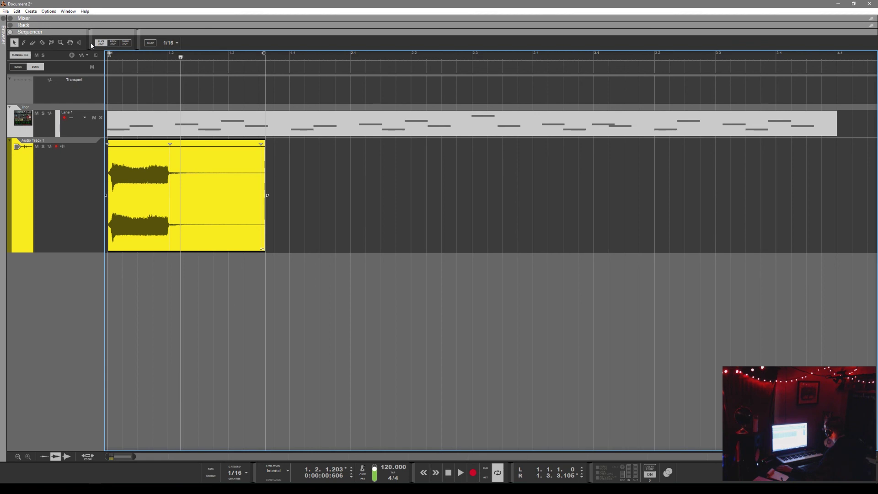
{"action": "left_click", "coordinate": [113, 44]}
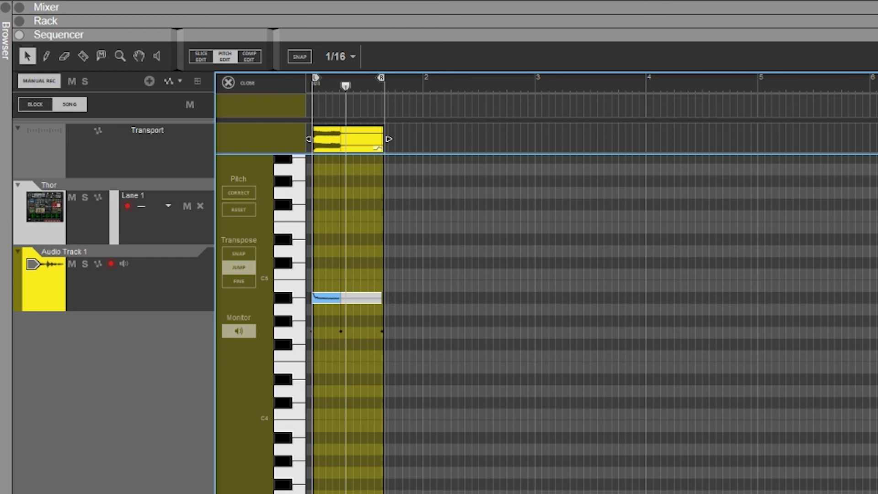
{"action": "left_click", "coordinate": [253, 56]}
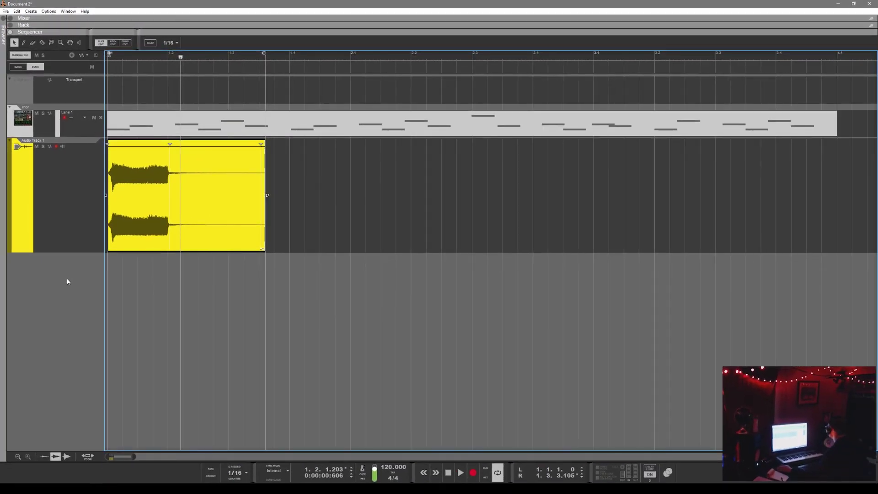
{"action": "double_click", "coordinate": [223, 147]}
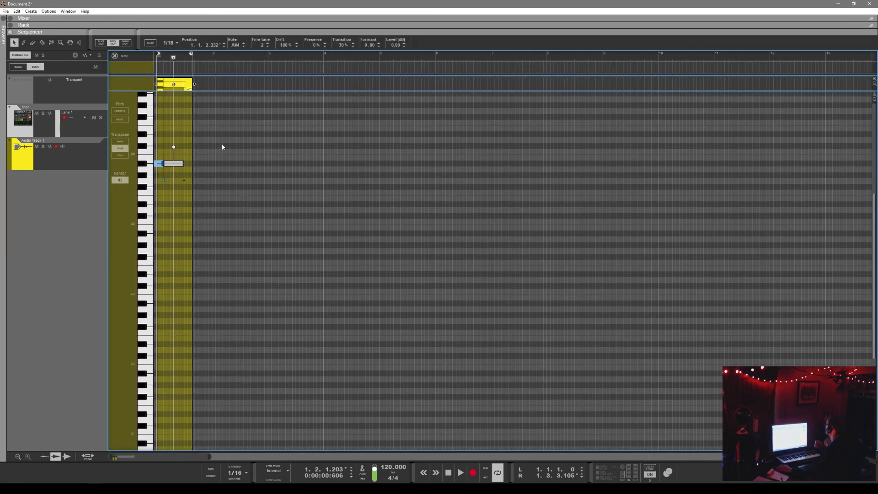